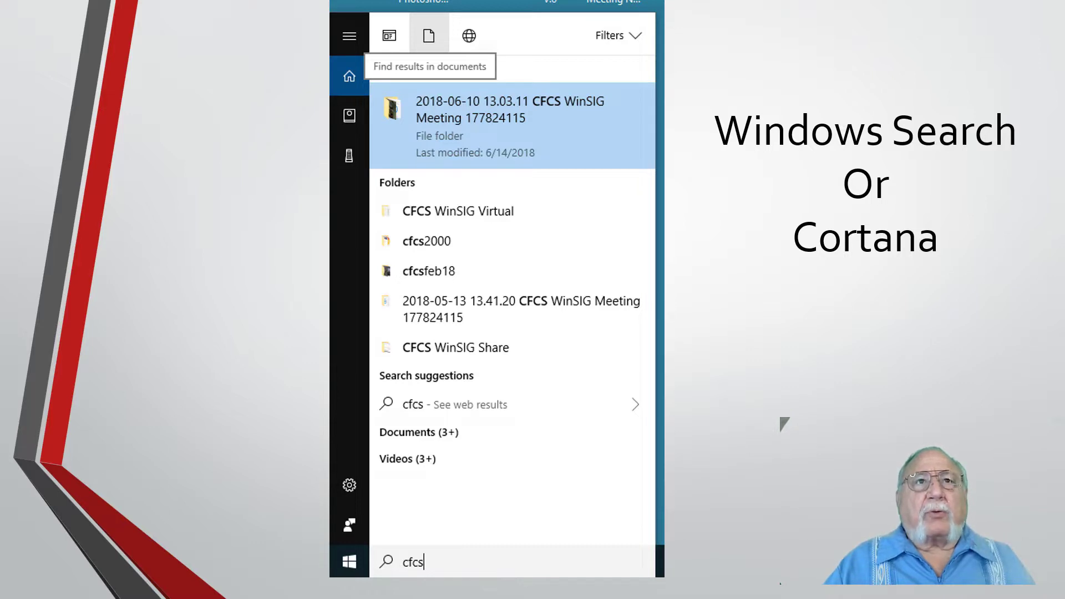
Step: Advance the slideshow to the 'Searching with Windows Explorer' slide
{"action": "left_click", "coordinate": [972, 542]}
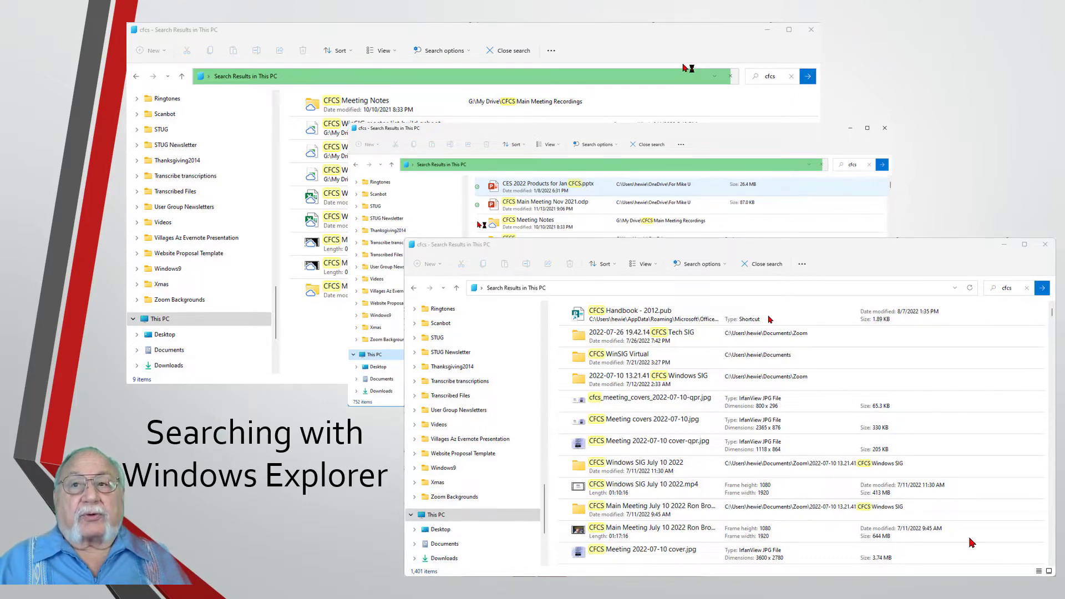
Step: Advance to the 'Searching Using Everything' slide showing 1,540 cfcs results
{"action": "key", "text": "Right"}
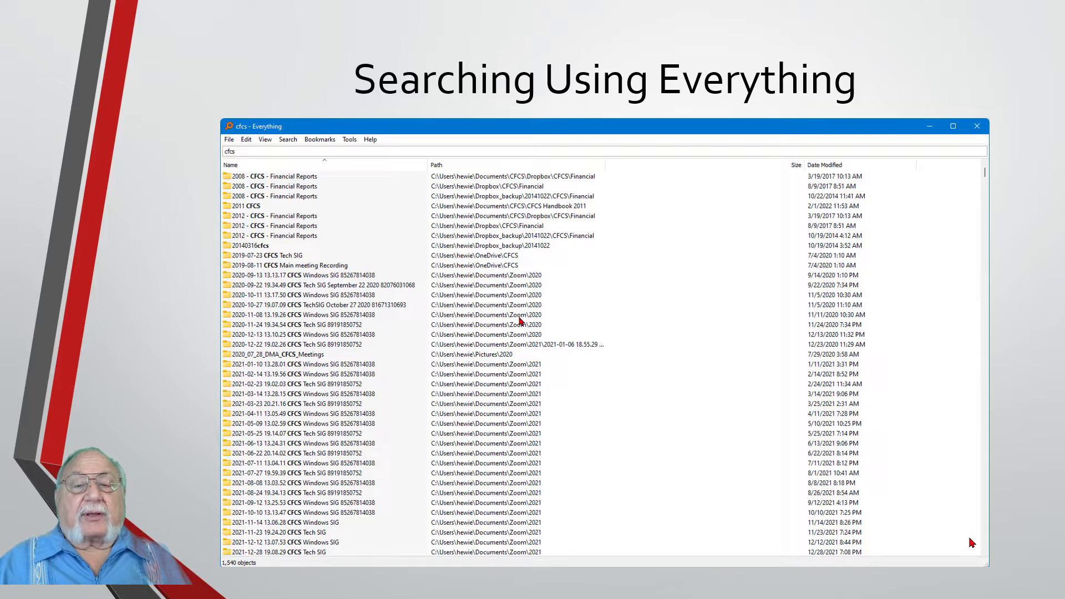
Step: Advance to the voidtools website slide
{"action": "key", "text": "Right"}
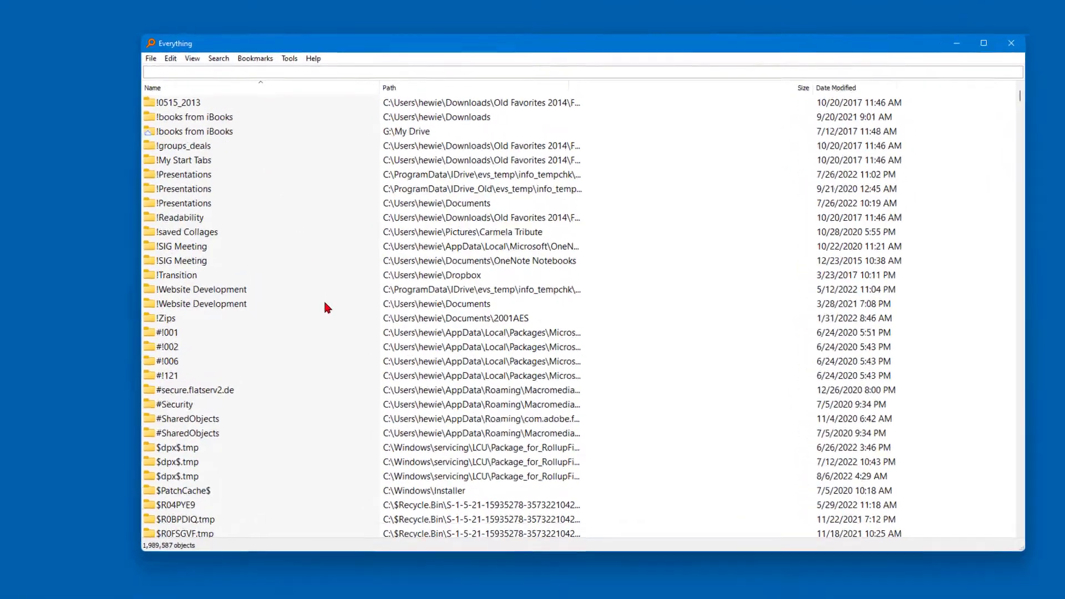
Step: Search Everything for 'cfcs' and scroll through the 1,540 results, returning to the top
{"action": "type", "text": "cfcs"}
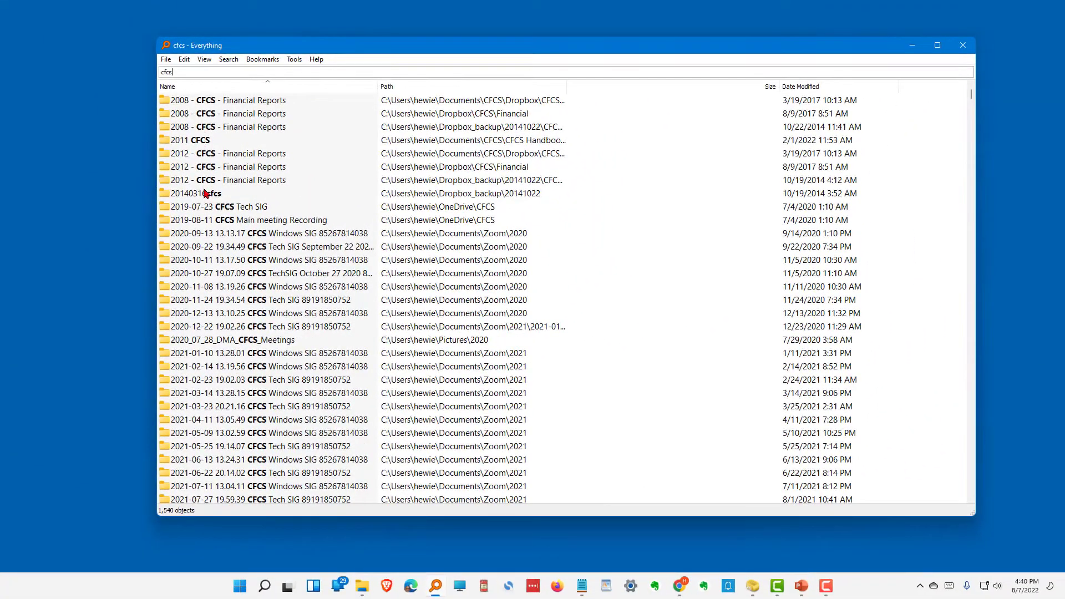
{"action": "scroll", "coordinate": [205, 193], "scroll_direction": "down", "scroll_amount": 6}
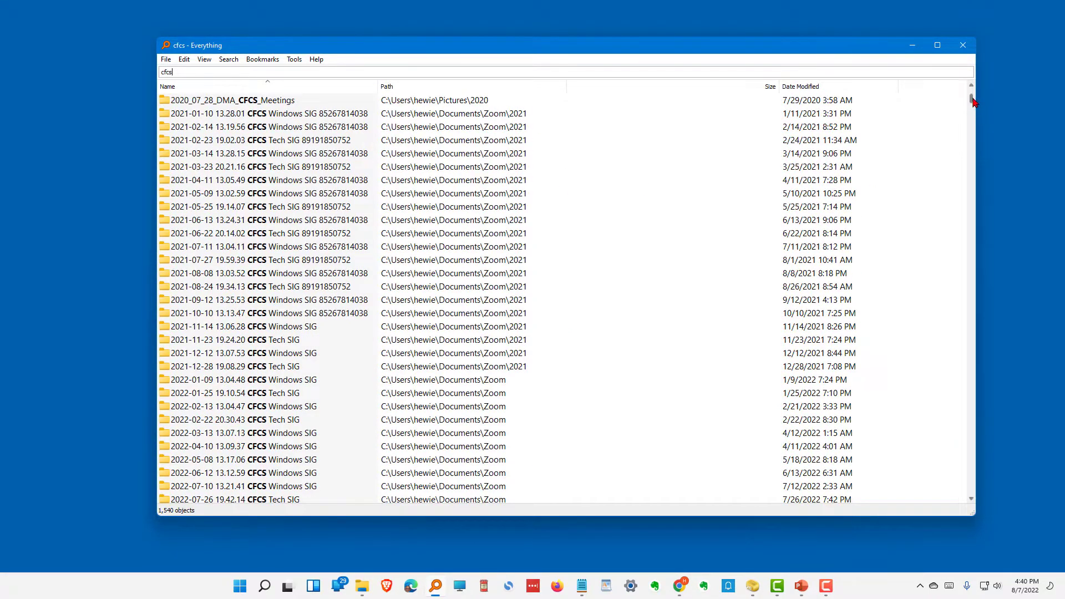
{"action": "left_click_drag", "start_coordinate": [971, 100], "coordinate": [971, 270]}
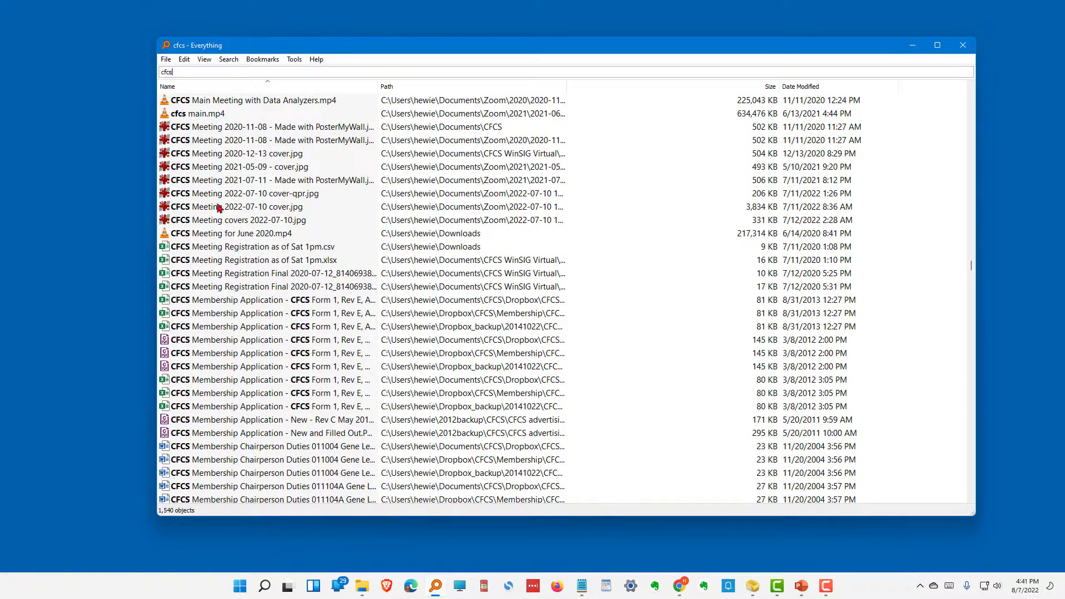
{"action": "left_click_drag", "start_coordinate": [971, 267], "coordinate": [974, 89]}
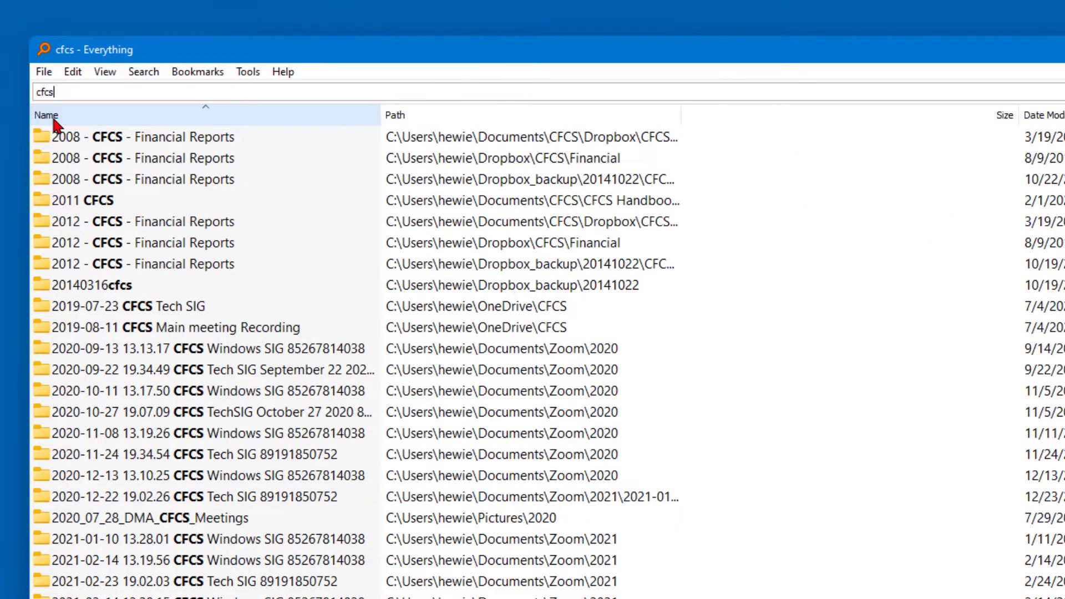
Step: Sort the cfcs results by name descending, browse them, then restore ascending name order
{"action": "left_click", "coordinate": [55, 123]}
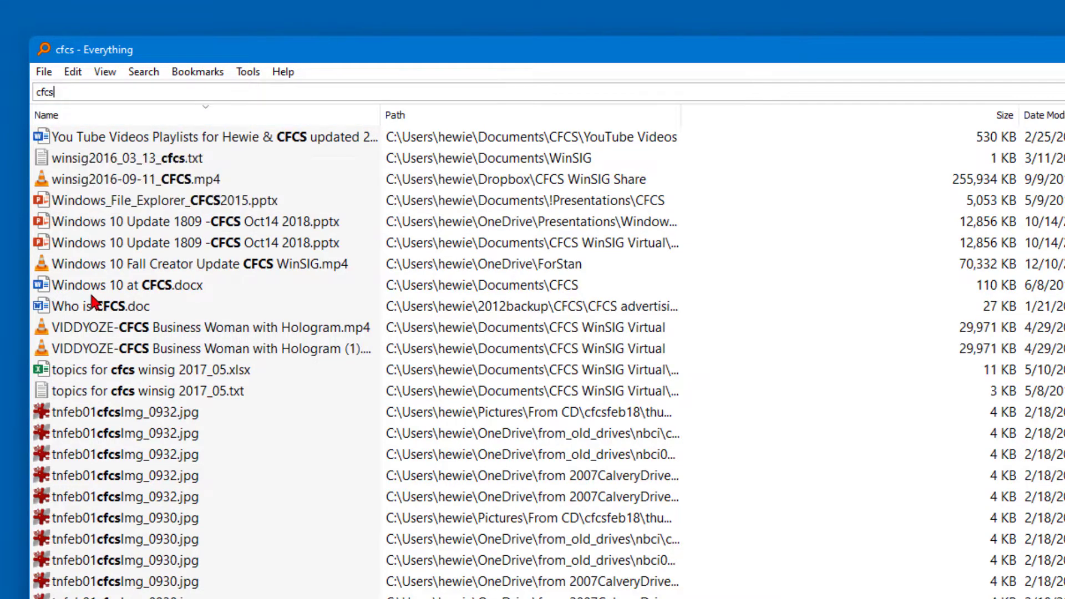
{"action": "scroll", "coordinate": [113, 400], "scroll_direction": "down", "scroll_amount": 20}
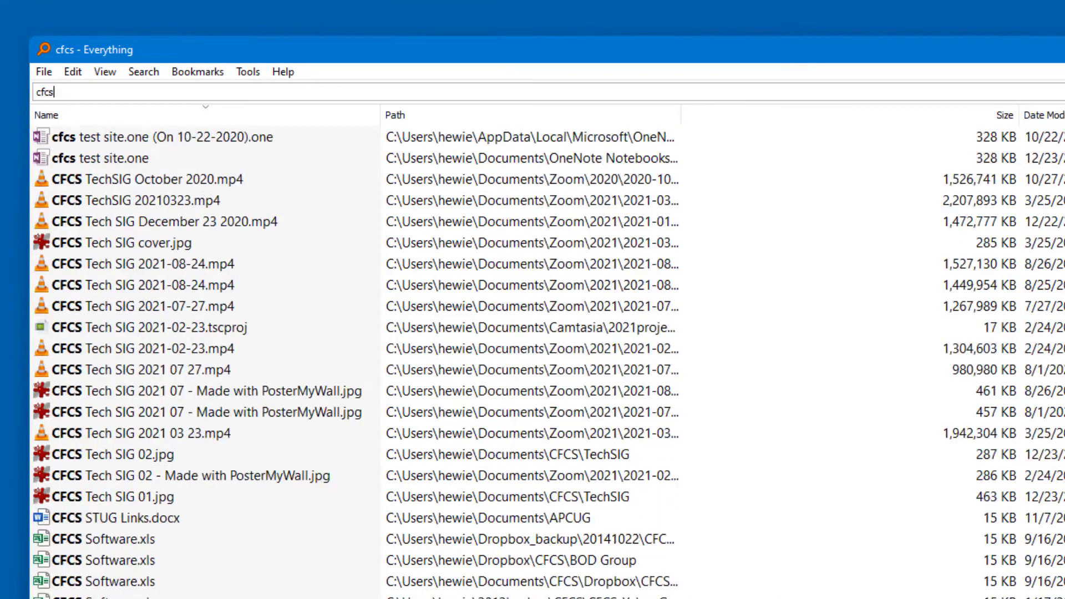
{"action": "scroll", "coordinate": [533, 355], "scroll_direction": "down", "scroll_amount": 20}
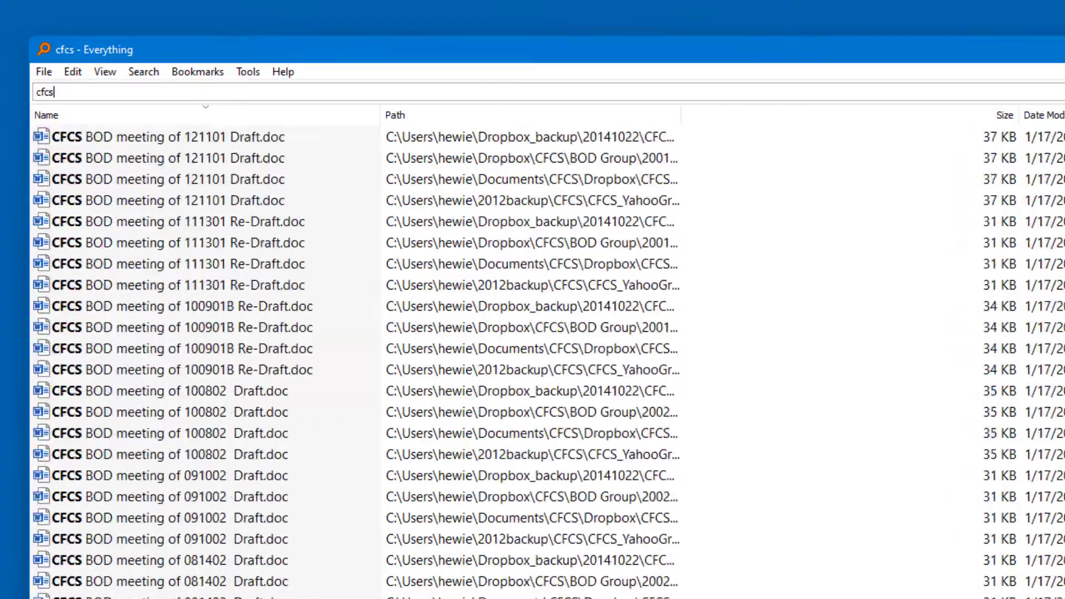
{"action": "scroll", "coordinate": [532, 355], "scroll_direction": "down", "scroll_amount": 10}
{"action": "left_click", "coordinate": [55, 116]}
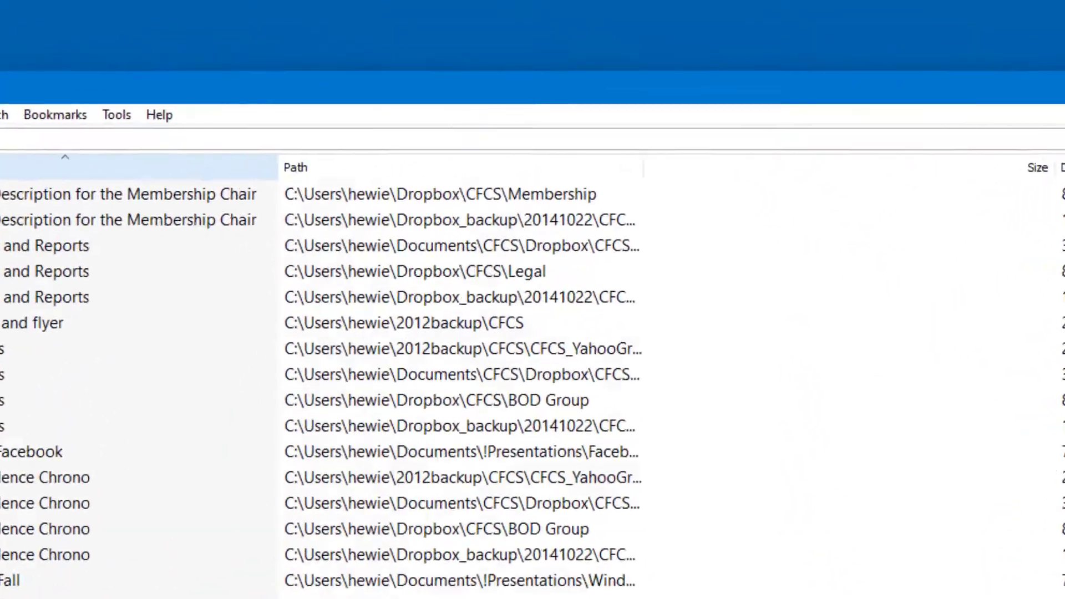
Step: Sort the cfcs results by path descending so G:\My Drive entries come first
{"action": "left_click", "coordinate": [399, 88]}
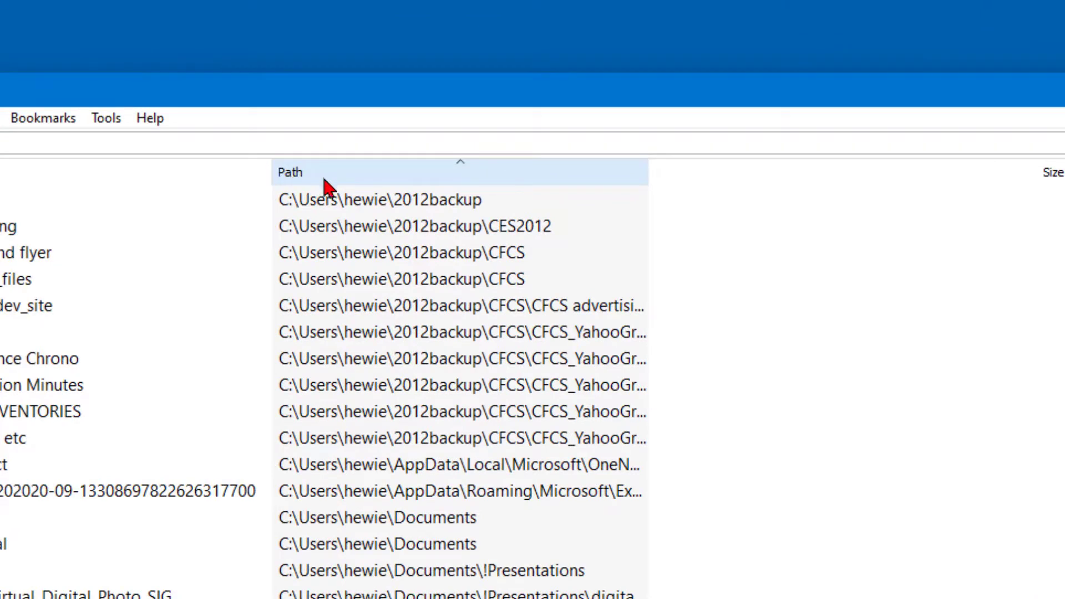
{"action": "left_click", "coordinate": [292, 177]}
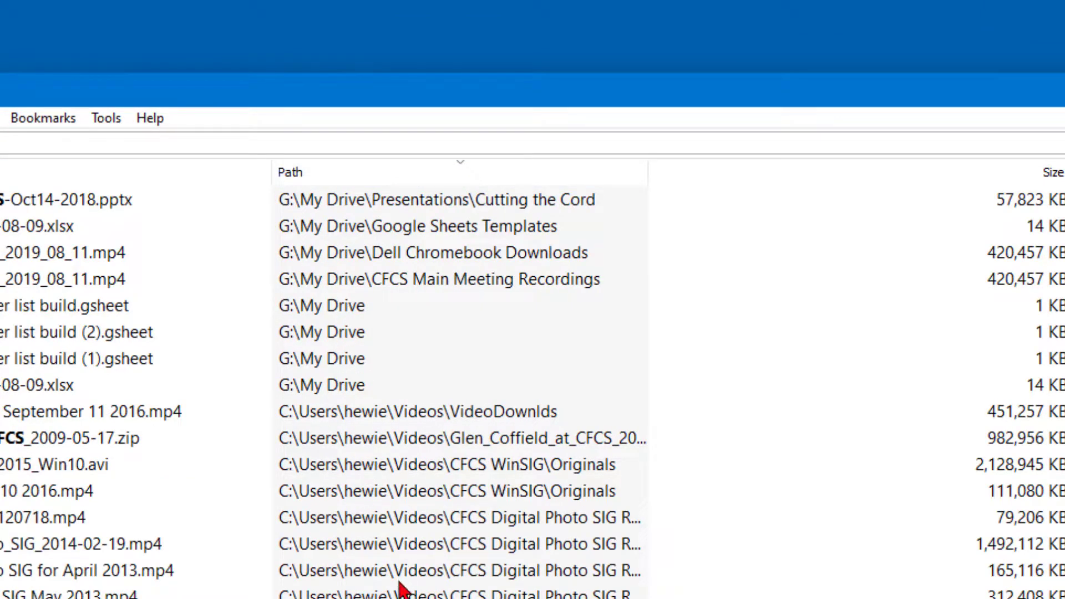
{"action": "scroll", "coordinate": [403, 590], "scroll_direction": "down", "scroll_amount": 15}
{"action": "scroll", "coordinate": [404, 591], "scroll_direction": "up", "scroll_amount": 15}
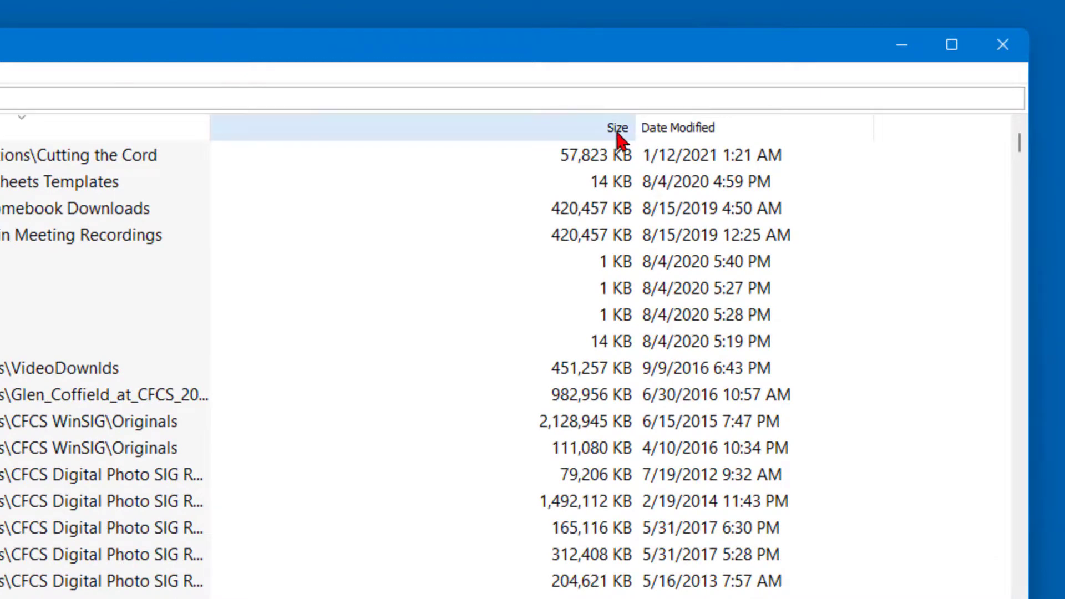
Step: Sort the cfcs results by size, largest first and then smallest first
{"action": "left_click", "coordinate": [618, 128]}
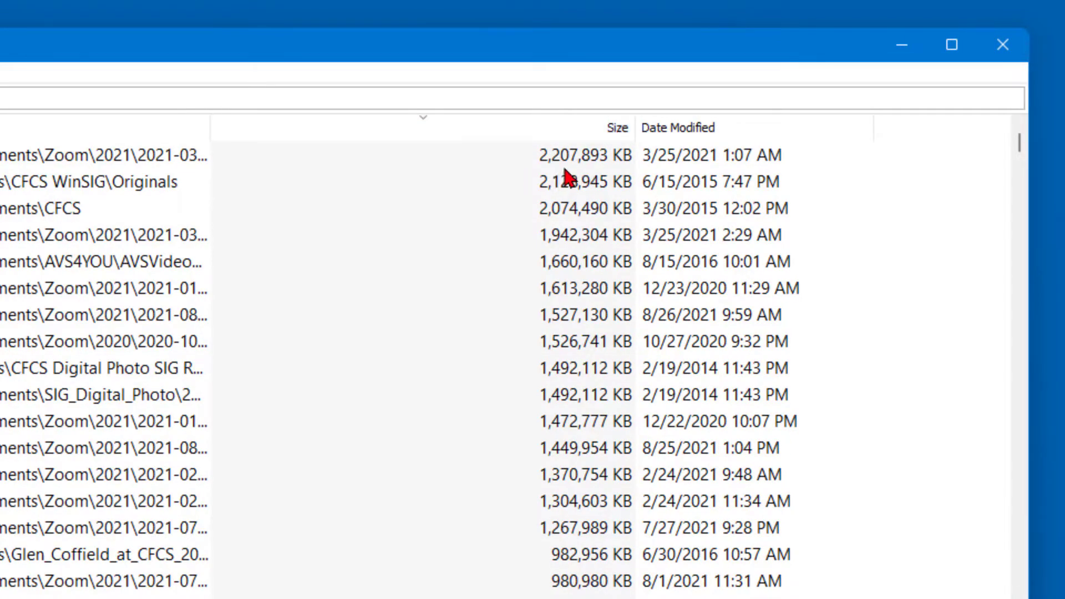
{"action": "left_click", "coordinate": [617, 132]}
{"action": "scroll", "coordinate": [422, 366], "scroll_direction": "down", "scroll_amount": 15}
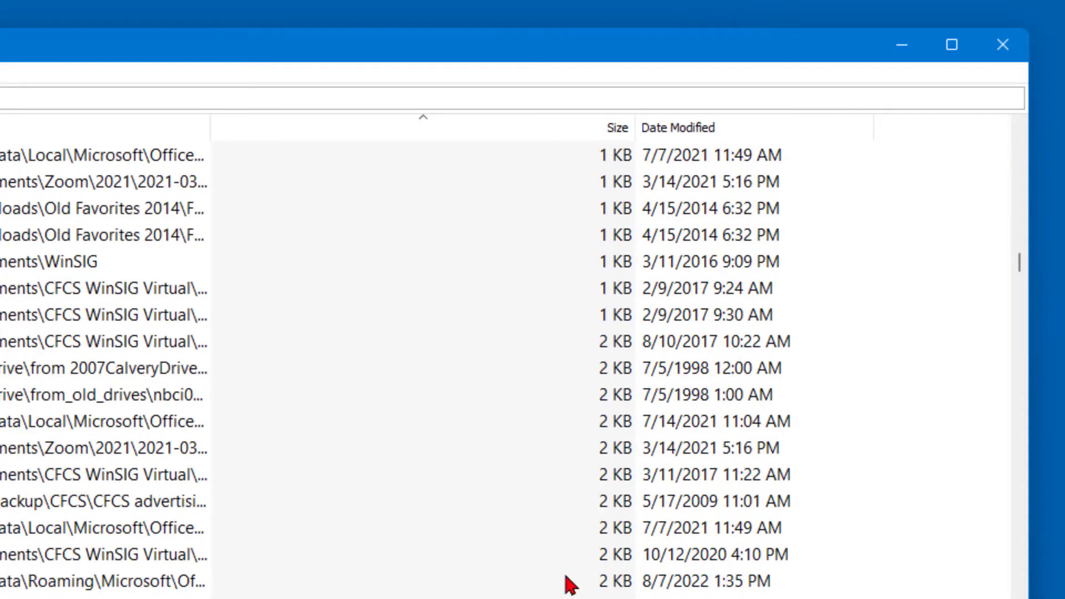
{"action": "scroll", "coordinate": [566, 579], "scroll_direction": "up", "scroll_amount": 5}
{"action": "scroll", "coordinate": [559, 416], "scroll_direction": "down", "scroll_amount": 1}
{"action": "scroll", "coordinate": [574, 553], "scroll_direction": "up", "scroll_amount": 5}
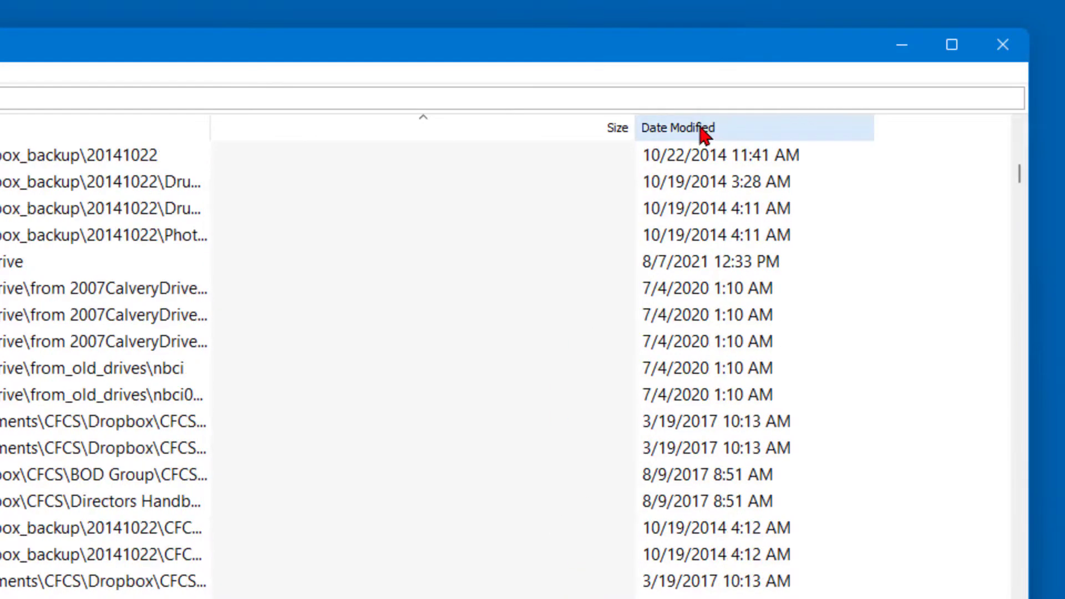
Step: Sort by date modified newest then oldest first, then restore name order with Ctrl+1
{"action": "left_click", "coordinate": [686, 133]}
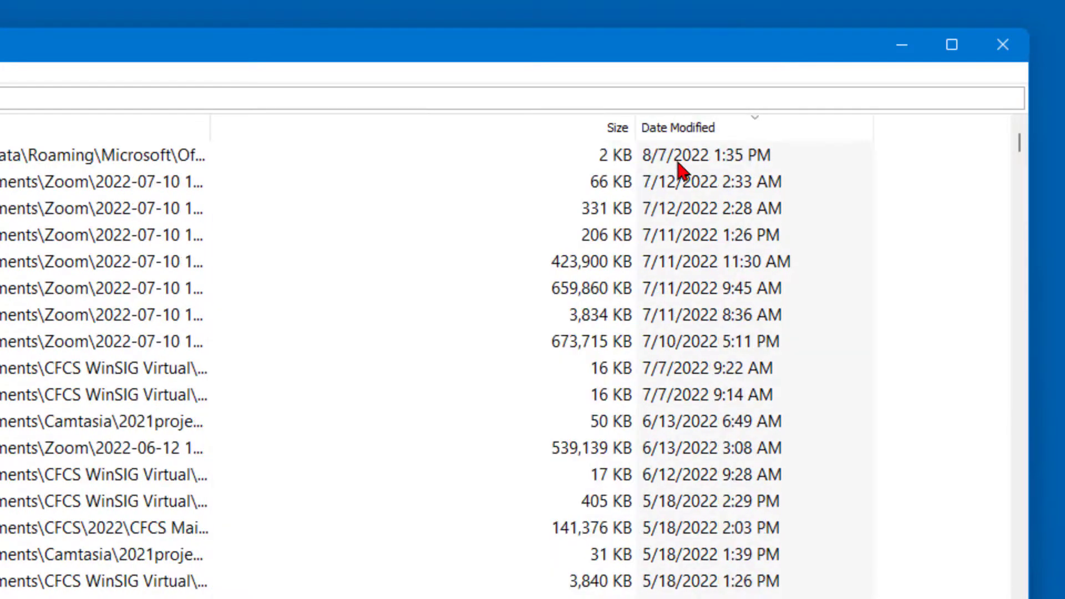
{"action": "left_click", "coordinate": [673, 135]}
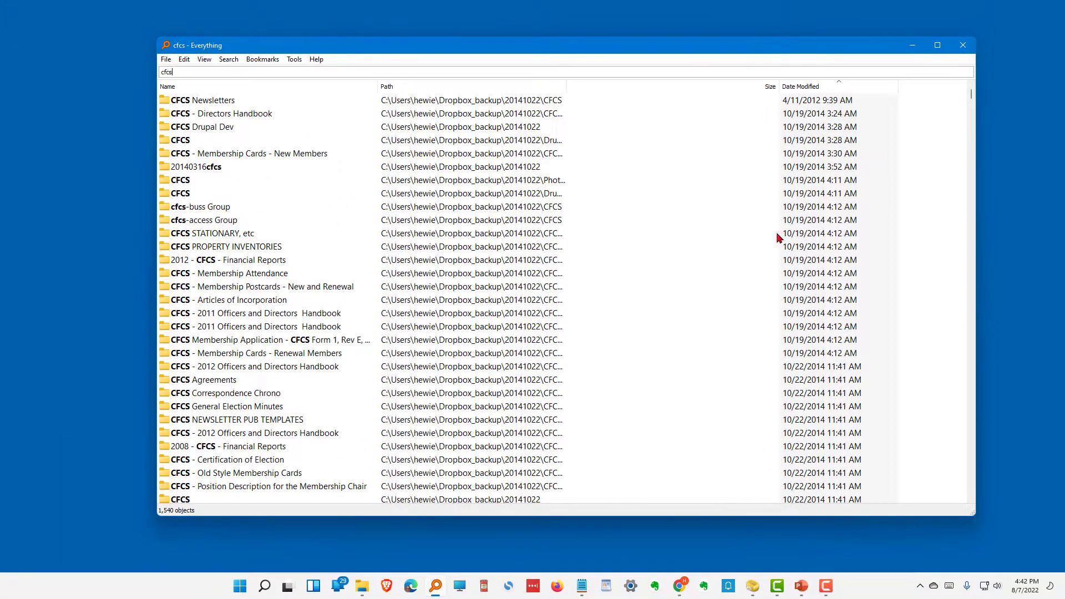
{"action": "scroll", "coordinate": [776, 243], "scroll_direction": "down", "scroll_amount": 20}
{"action": "scroll", "coordinate": [524, 330], "scroll_direction": "up", "scroll_amount": 9}
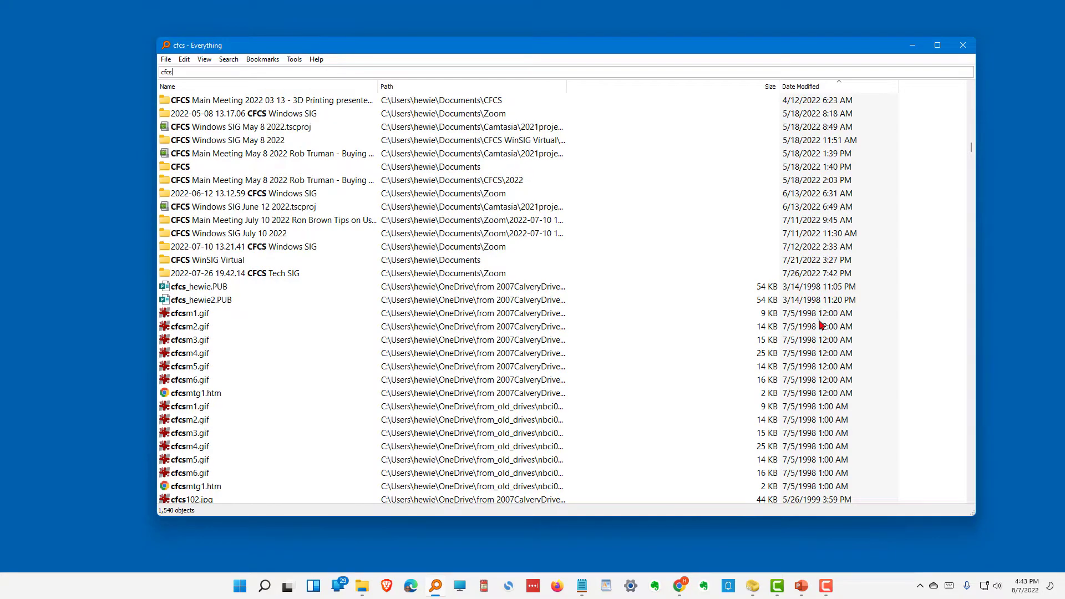
{"action": "key", "text": "ctrl+1"}
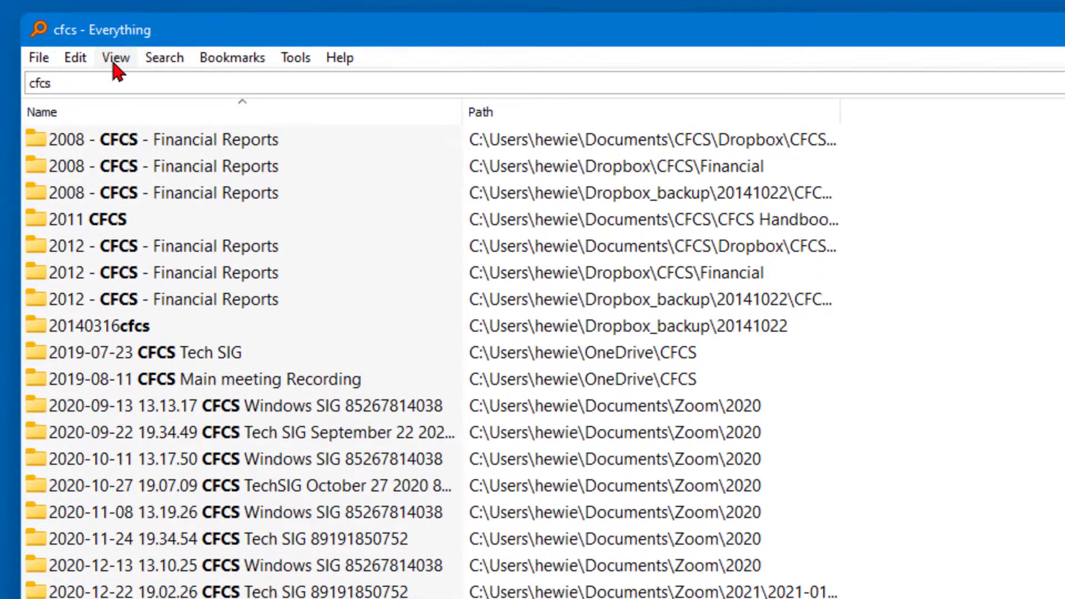
Step: Try medium and large thumbnail views for the cfcs results
{"action": "left_click", "coordinate": [198, 59]}
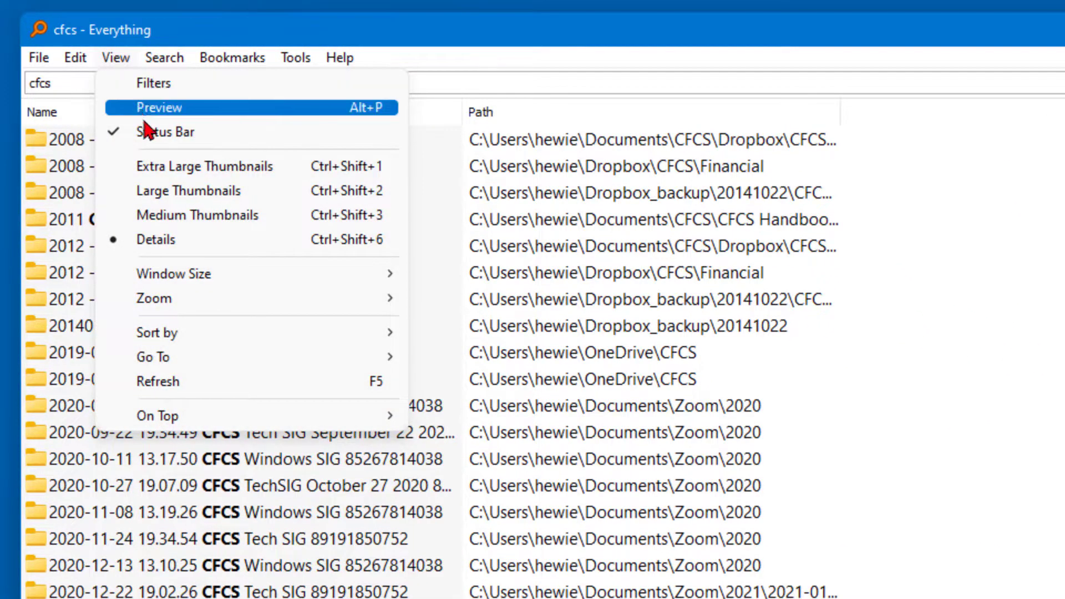
{"action": "left_click", "coordinate": [168, 216]}
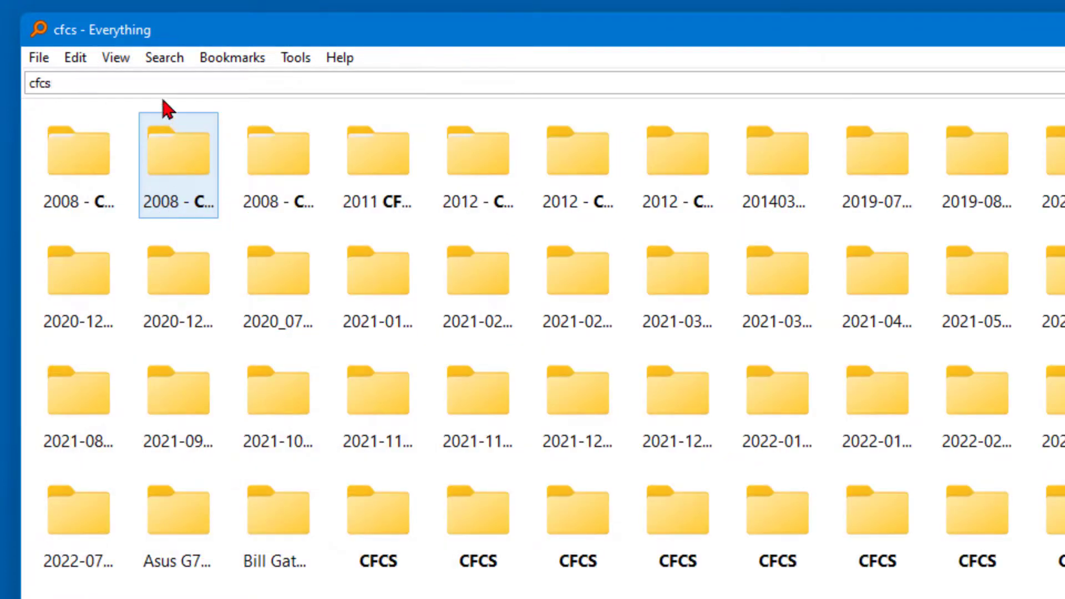
{"action": "left_click", "coordinate": [124, 59]}
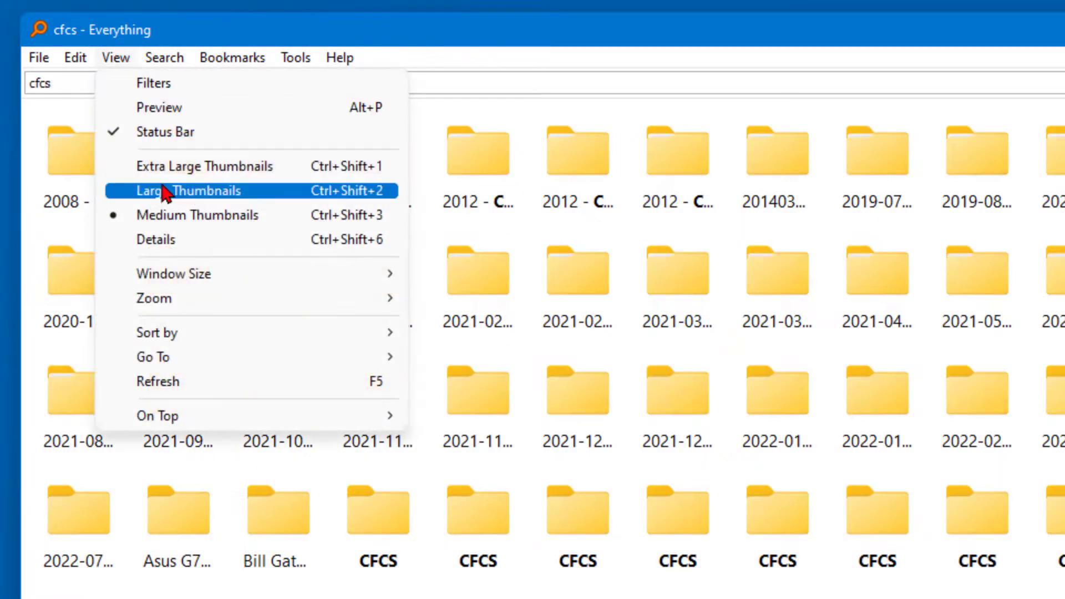
{"action": "left_click", "coordinate": [161, 190]}
{"action": "left_click", "coordinate": [118, 61]}
{"action": "left_click", "coordinate": [161, 166]}
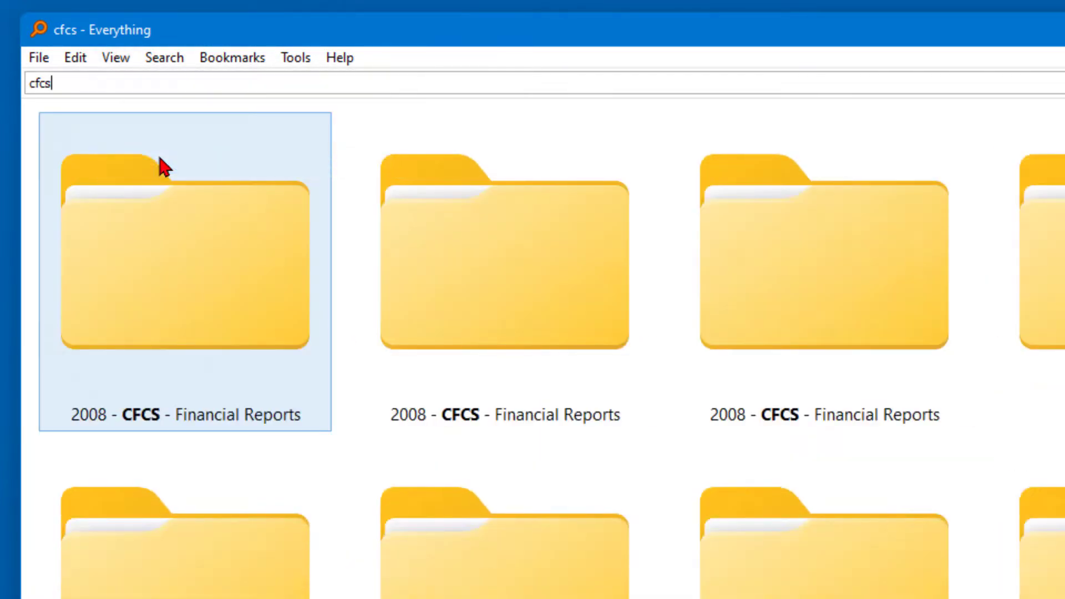
Step: Switch to the Details view and filter the results to Picture files, leaving 400 images
{"action": "key", "text": "ctrl+shift+6"}
{"action": "left_click", "coordinate": [157, 58]}
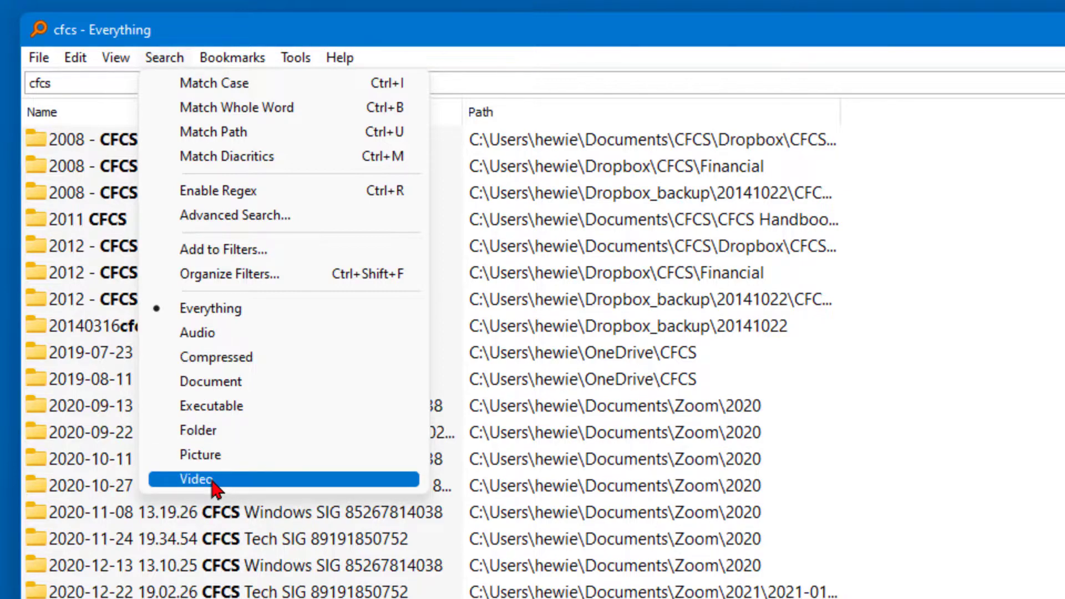
{"action": "left_click", "coordinate": [247, 455]}
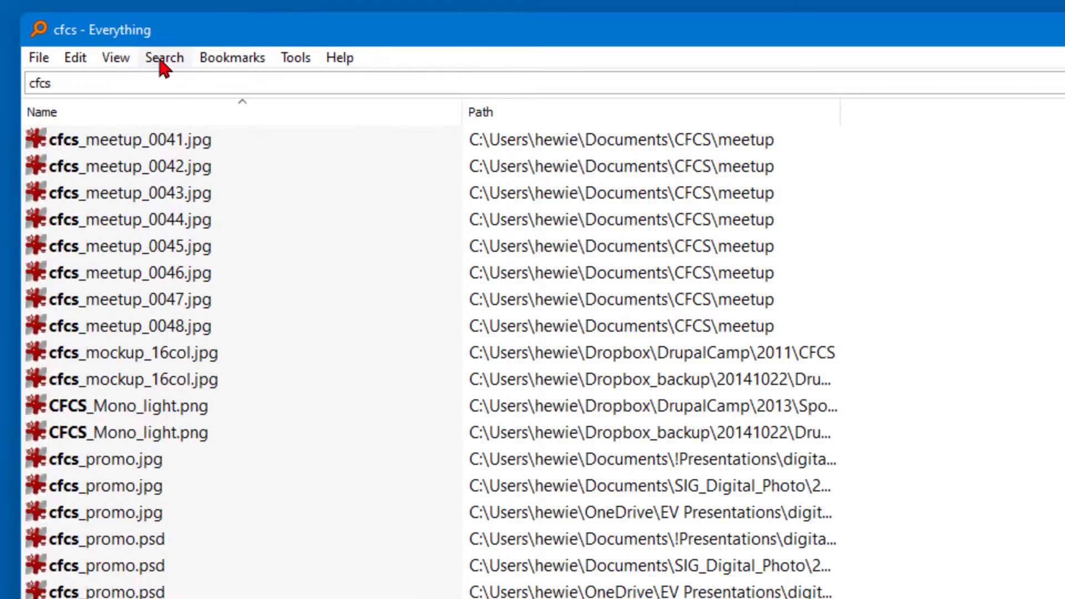
{"action": "left_click", "coordinate": [114, 59]}
Step: Show the preview pane with the first cfcs meetup picture and widen the results list
{"action": "left_click", "coordinate": [152, 106]}
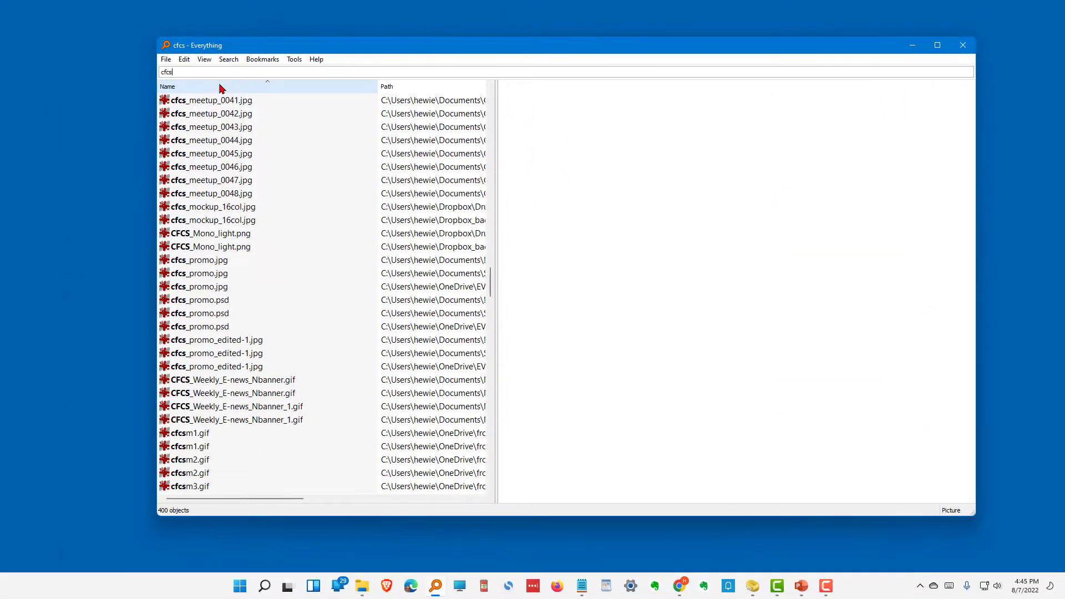
{"action": "left_click", "coordinate": [194, 103]}
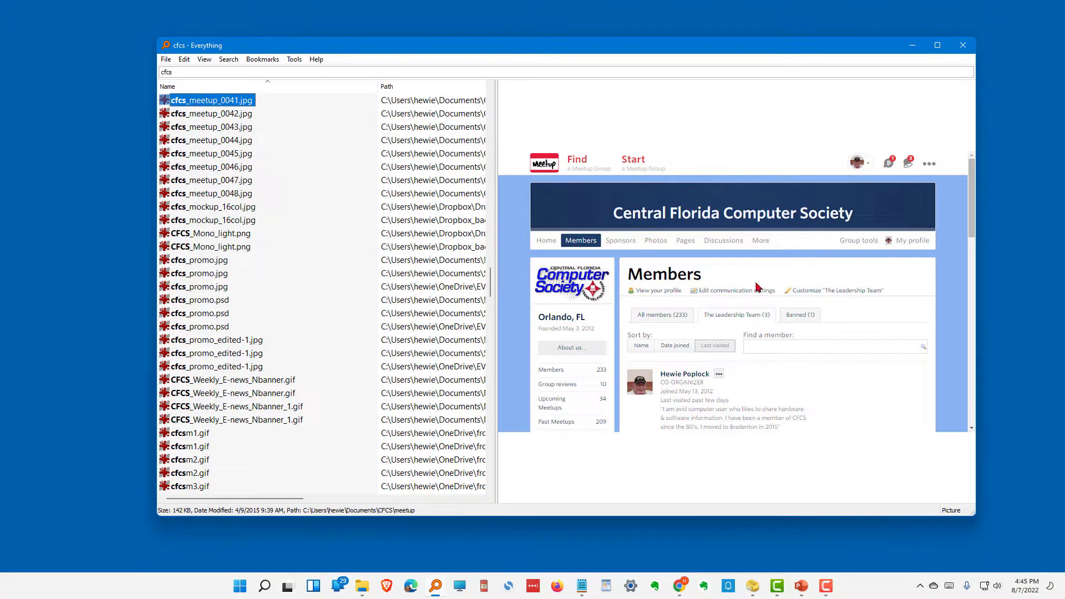
{"action": "left_click_drag", "start_coordinate": [494, 281], "coordinate": [805, 271]}
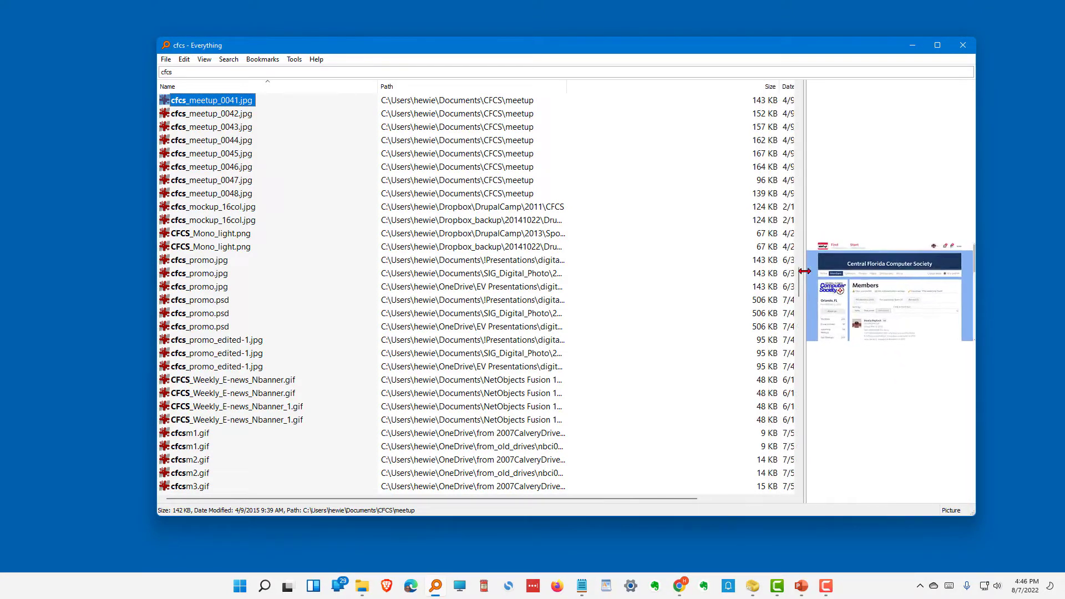
Step: Fit the Size column, widen the preview pane again, and clear the cfcs search
{"action": "scroll", "coordinate": [746, 87], "scroll_direction": "right", "scroll_amount": 2}
{"action": "double_click", "coordinate": [745, 86]}
{"action": "left_click_drag", "start_coordinate": [805, 233], "coordinate": [743, 233]}
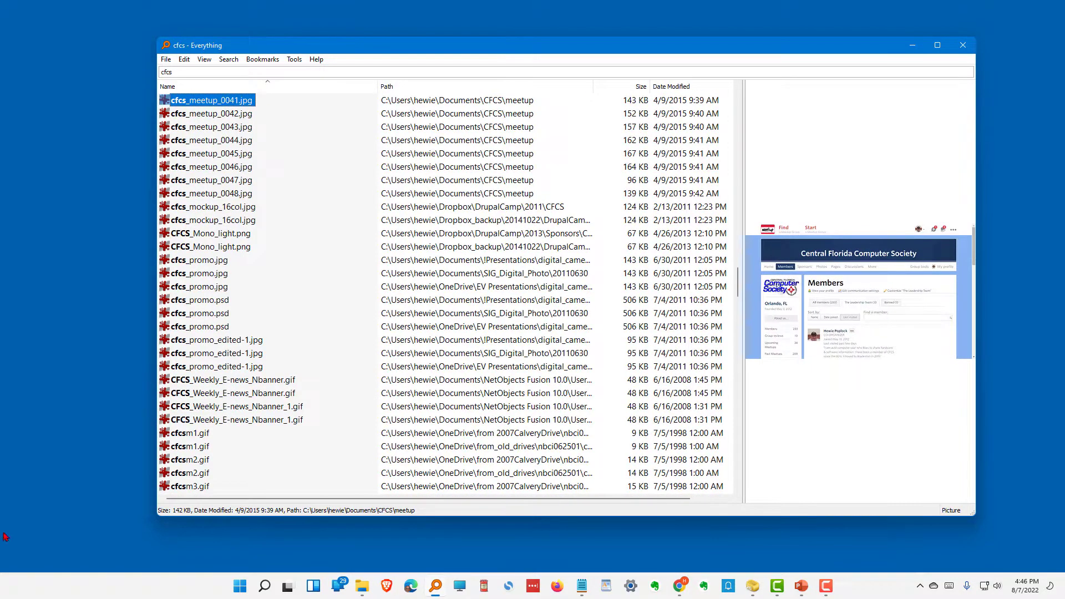
{"action": "key", "text": "Escape"}
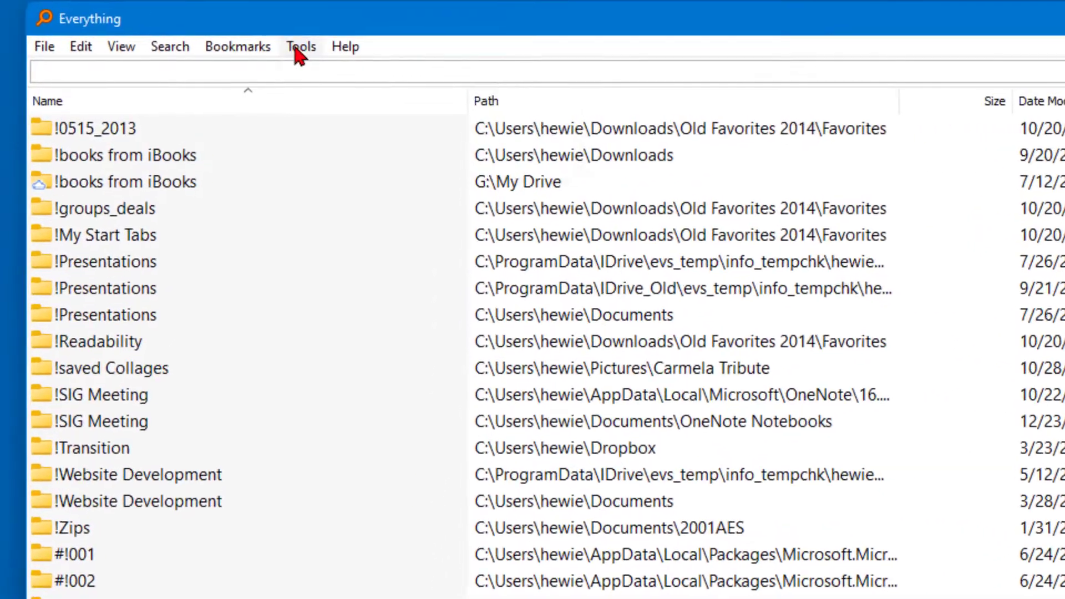
Step: Open Tools > Options at the indexed Folders page listing D:\ and G:\
{"action": "left_click", "coordinate": [294, 59]}
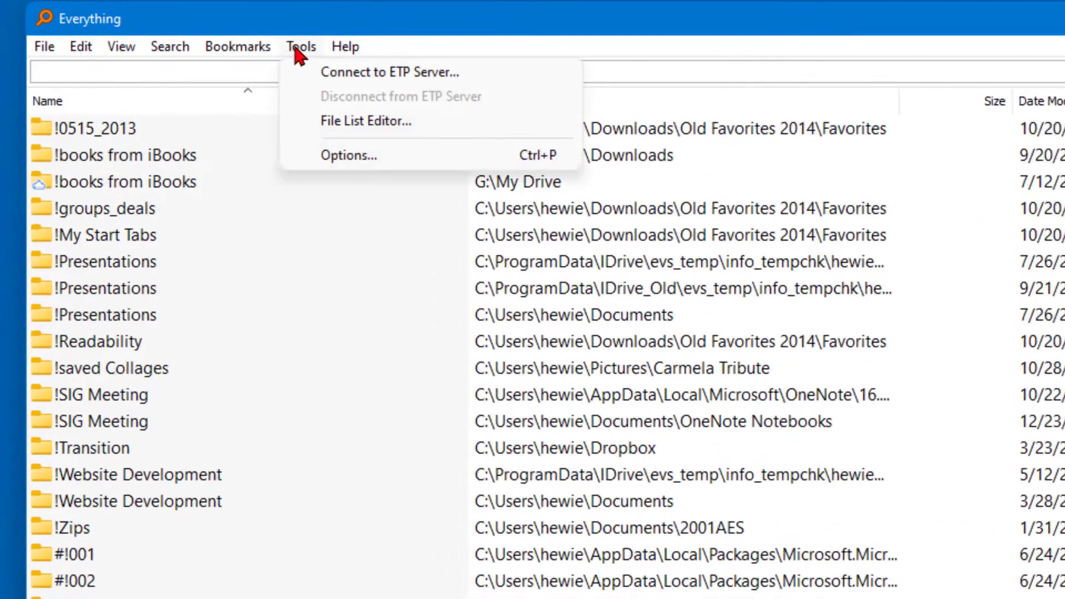
{"action": "left_click", "coordinate": [344, 159]}
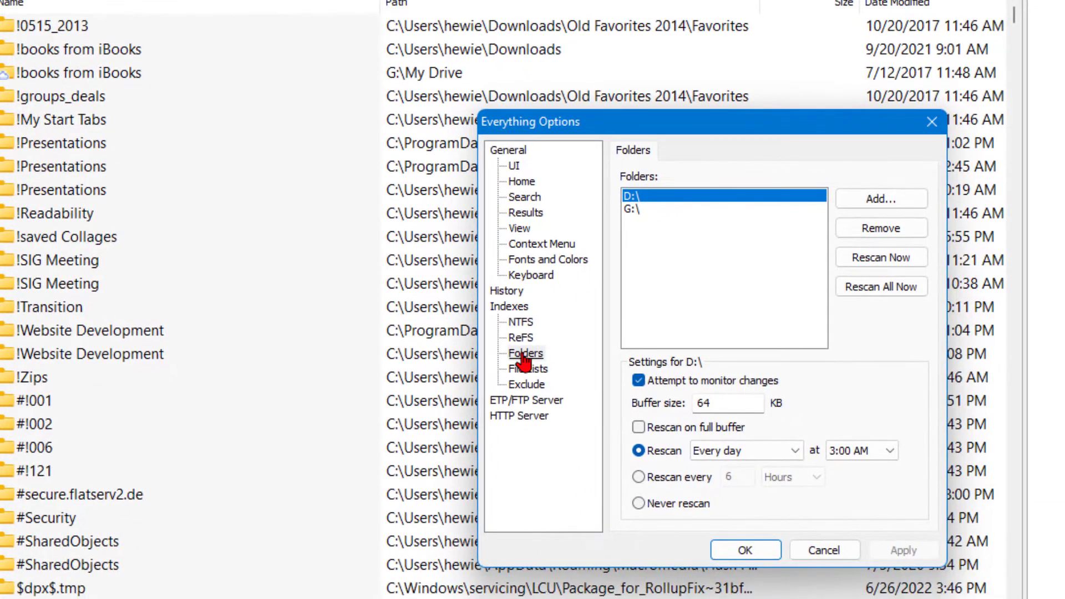
{"action": "left_click", "coordinate": [632, 498]}
Step: On the Exclude page, exclude hidden and system files and folders, then confirm with OK
{"action": "left_click", "coordinate": [526, 384]}
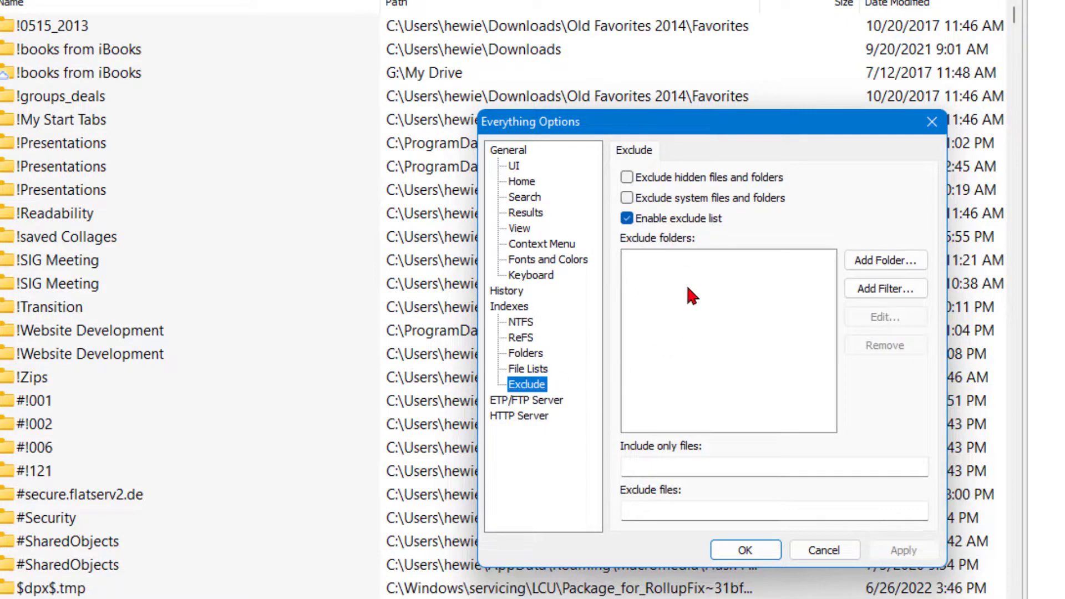
{"action": "left_click", "coordinate": [626, 176]}
{"action": "left_click", "coordinate": [627, 198]}
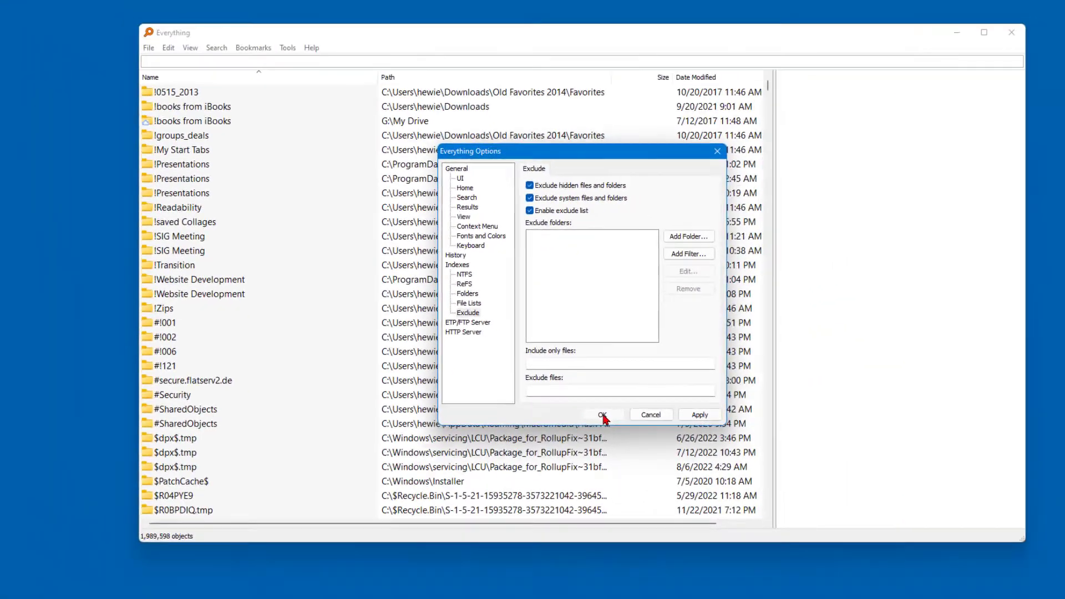
{"action": "left_click", "coordinate": [723, 530]}
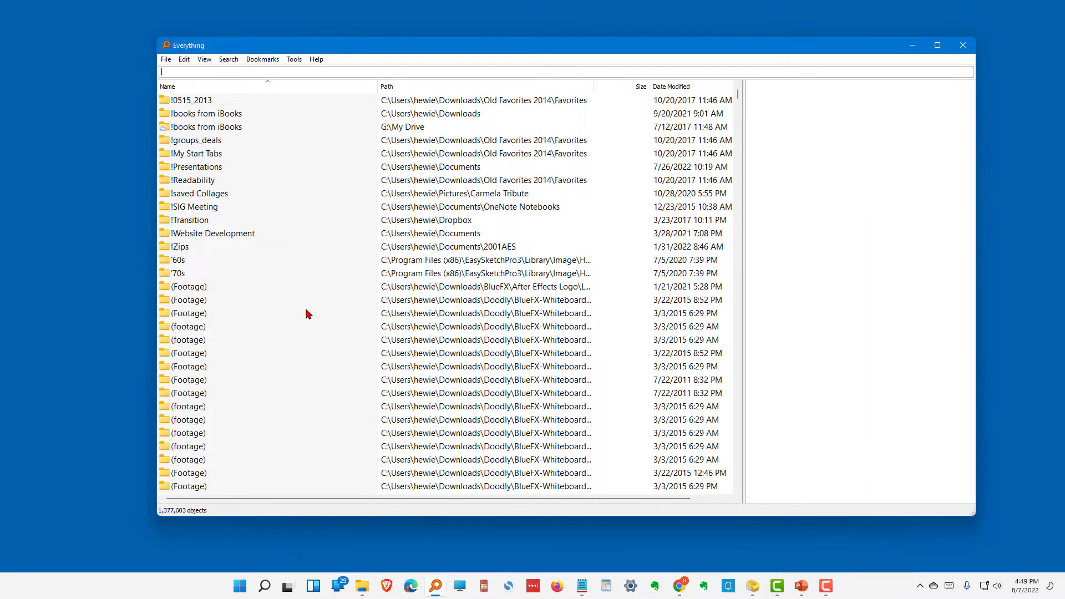
Step: Search for the user's first name and limit the results to Video files
{"action": "type", "text": "hewie"}
{"action": "scroll", "coordinate": [228, 257], "scroll_direction": "down", "scroll_amount": 10}
{"action": "scroll", "coordinate": [231, 297], "scroll_direction": "up", "scroll_amount": 10}
{"action": "left_click", "coordinate": [228, 60]}
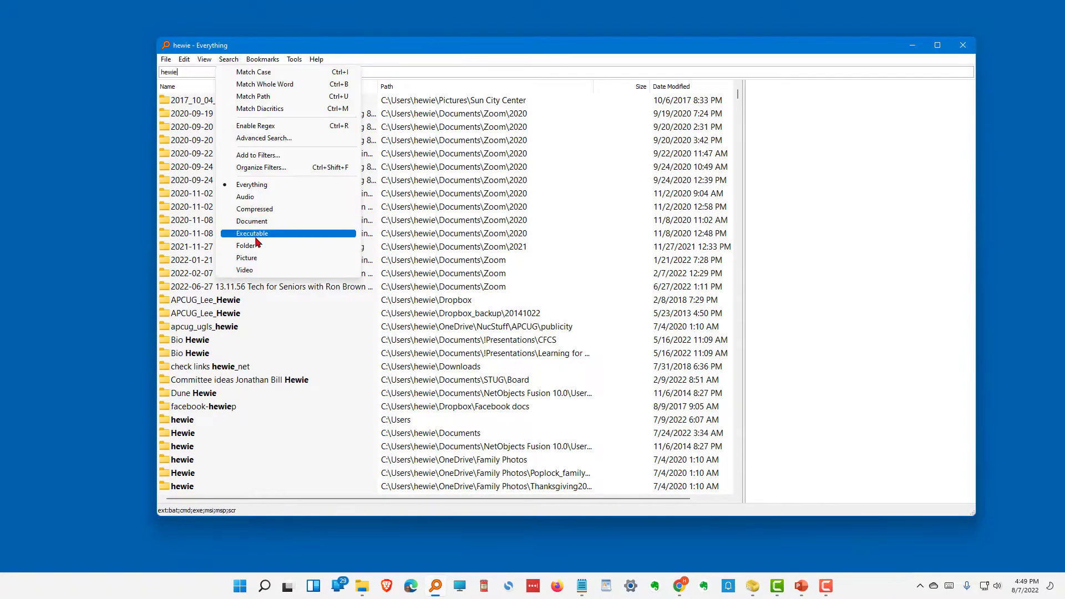
{"action": "left_click", "coordinate": [250, 271]}
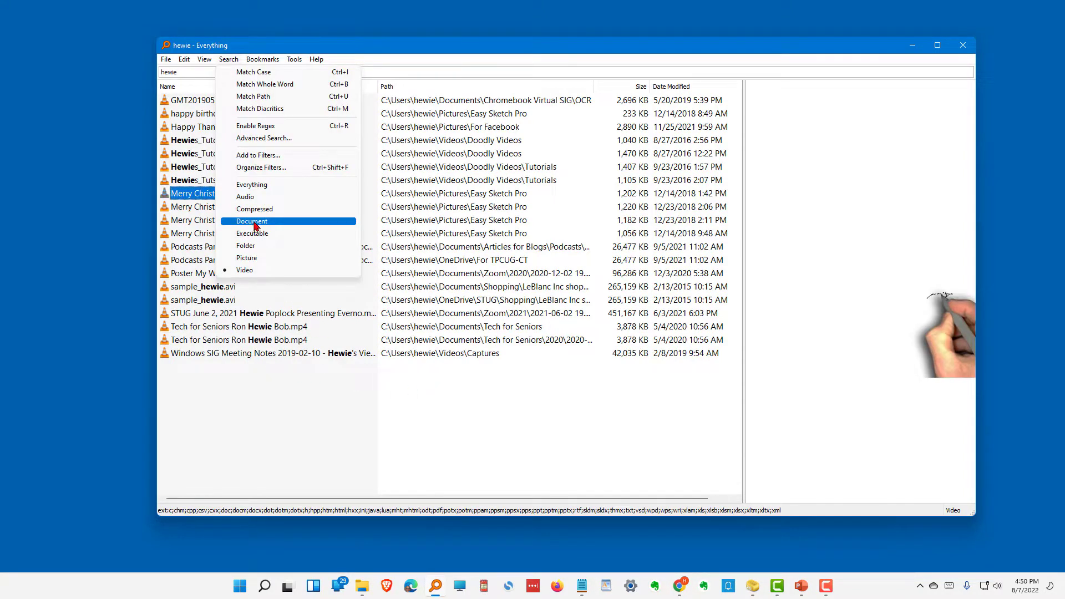
Step: Filter the name search to Documents and preview a YouTube PDF and the August 2020 bio
{"action": "left_click", "coordinate": [254, 221]}
{"action": "scroll", "coordinate": [264, 259], "scroll_direction": "down", "scroll_amount": 10}
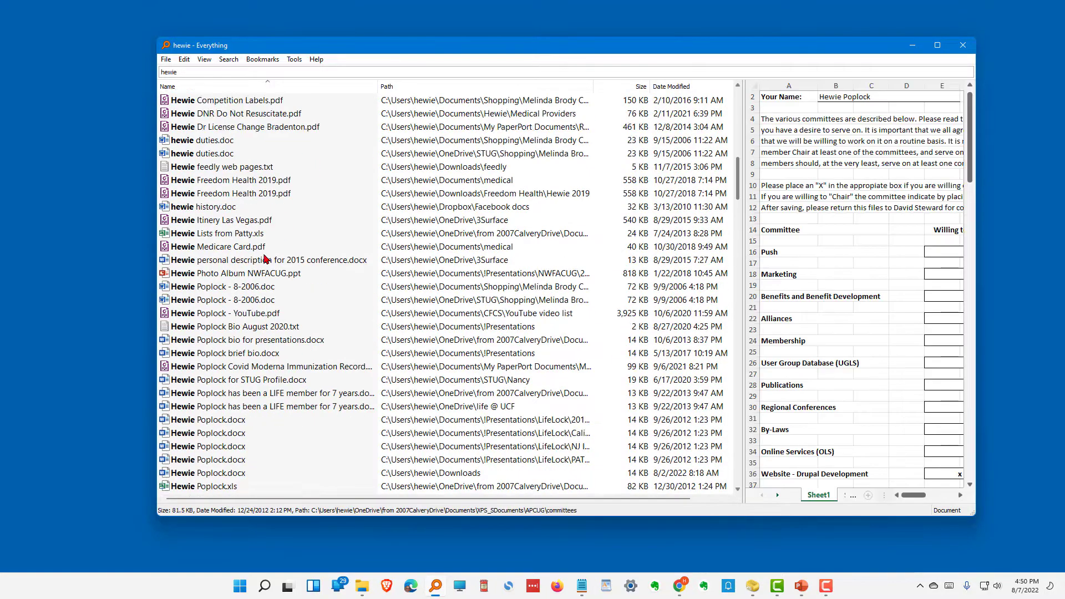
{"action": "scroll", "coordinate": [264, 258], "scroll_direction": "down", "scroll_amount": 1}
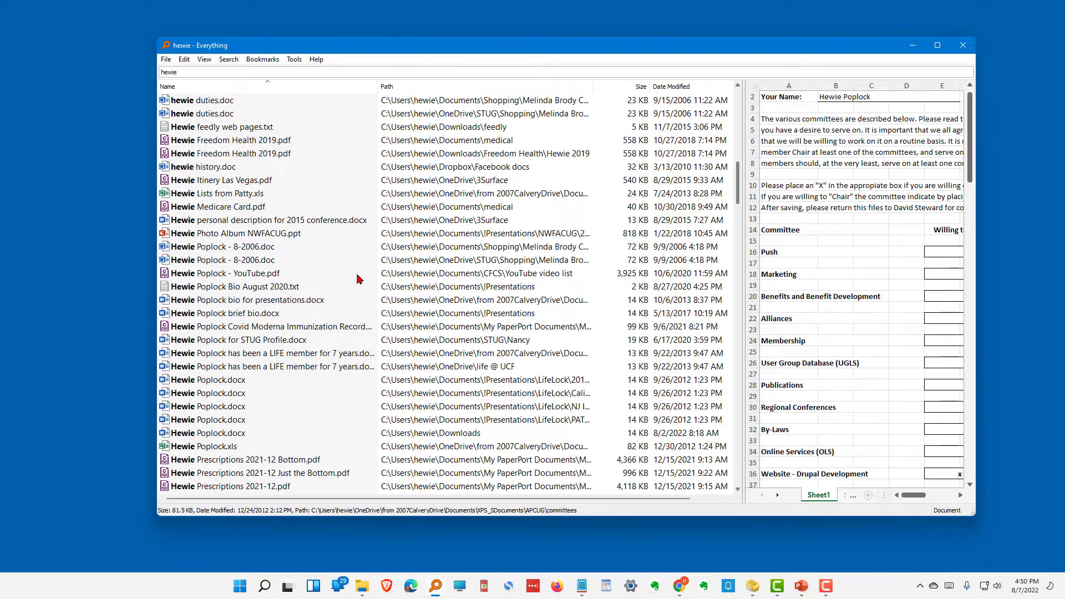
{"action": "left_click", "coordinate": [226, 276]}
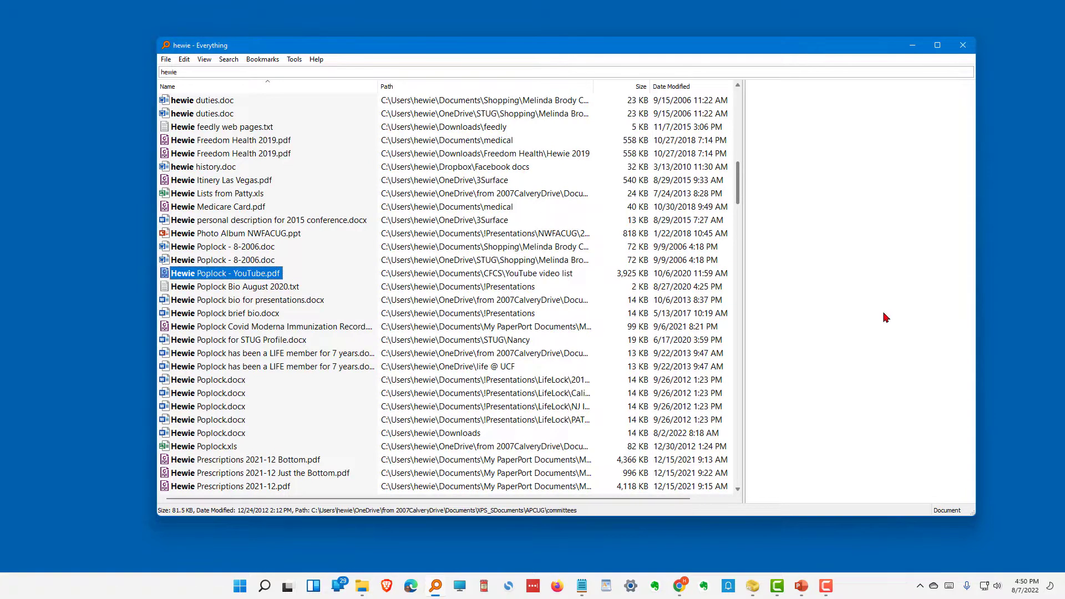
{"action": "key", "text": "Down"}
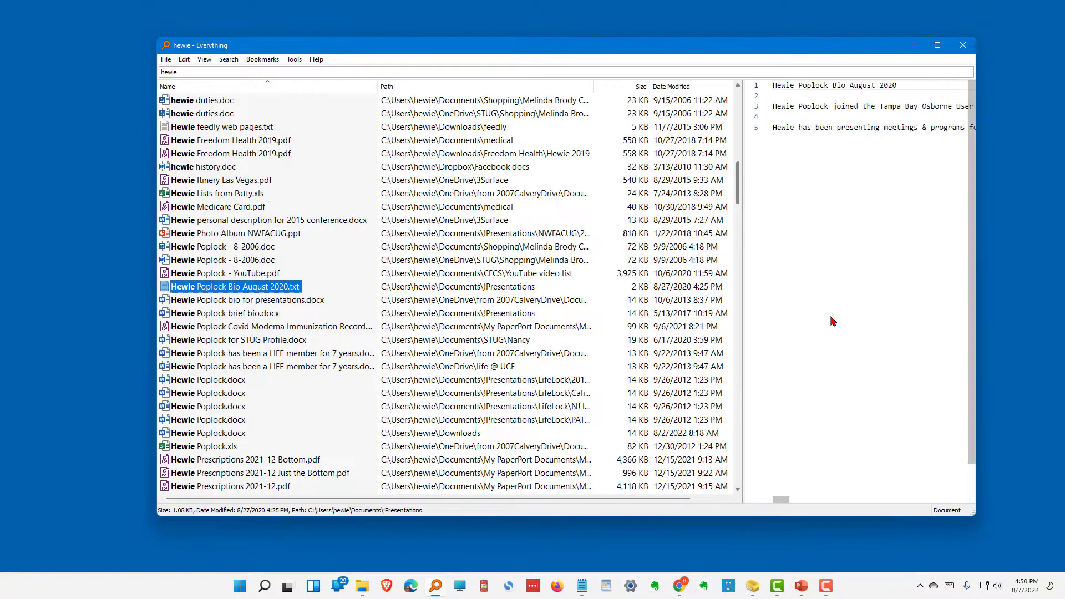
Step: Switch the results to Picture files and preview one of the person's photos
{"action": "key", "text": "ctrl+7"}
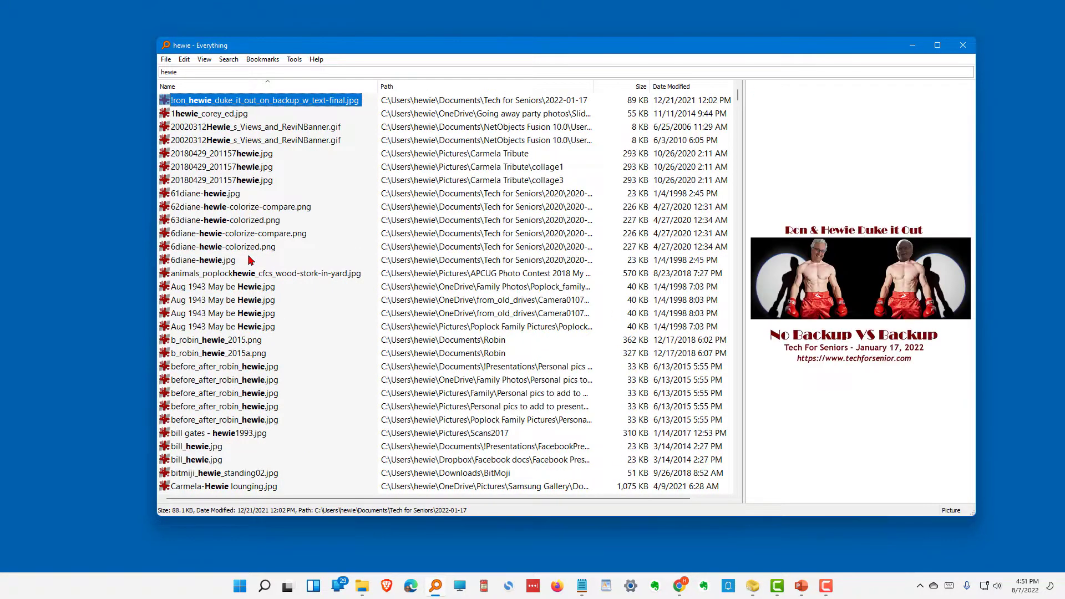
{"action": "scroll", "coordinate": [249, 260], "scroll_direction": "down", "scroll_amount": 12}
{"action": "left_click", "coordinate": [223, 278]}
{"action": "left_click", "coordinate": [228, 59]}
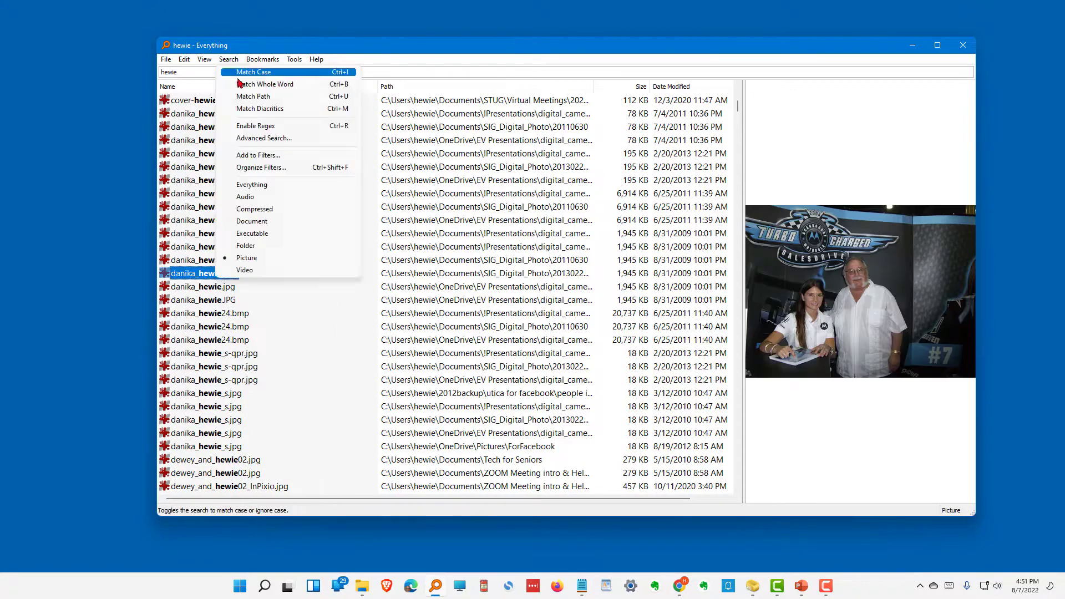
Step: Reset the filter to all file types and search for 'chromebooks'
{"action": "left_click", "coordinate": [251, 185]}
{"action": "left_click_drag", "start_coordinate": [183, 71], "coordinate": [144, 72]}
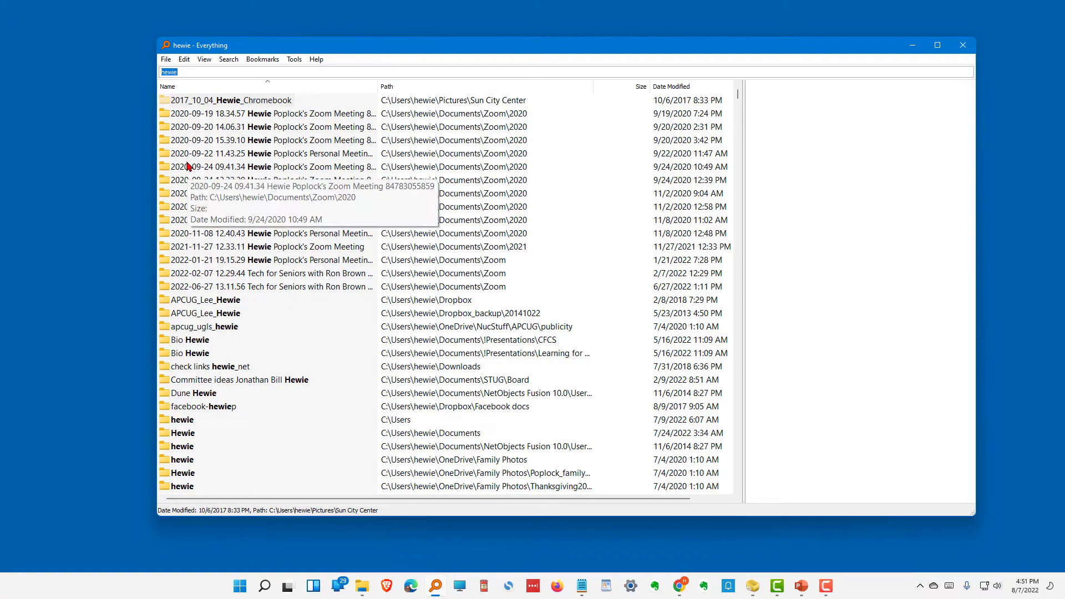
{"action": "type", "text": "chrom"}
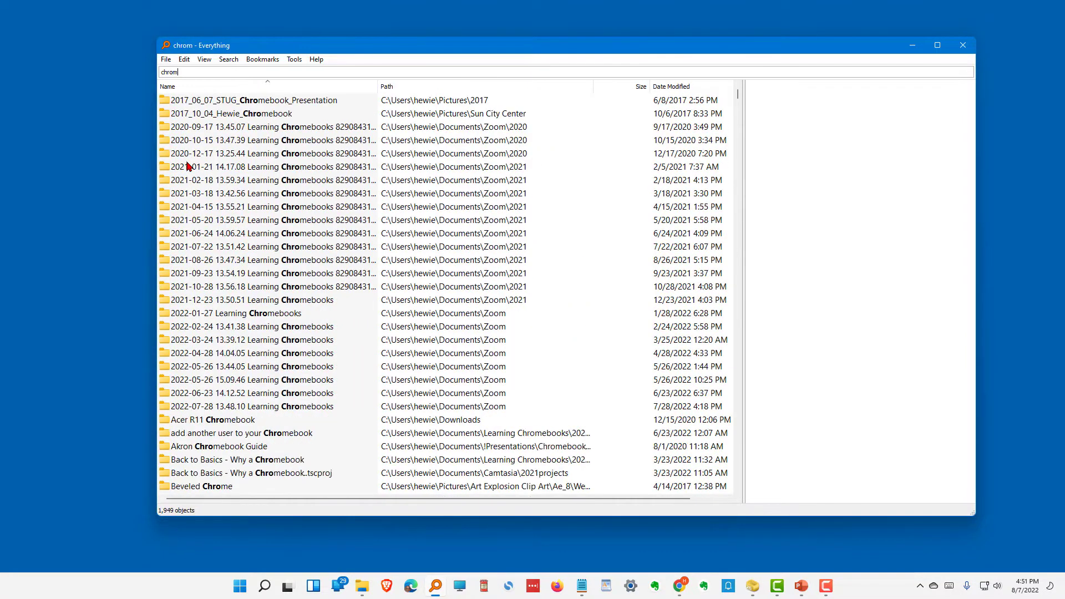
{"action": "type", "text": "ebooks"}
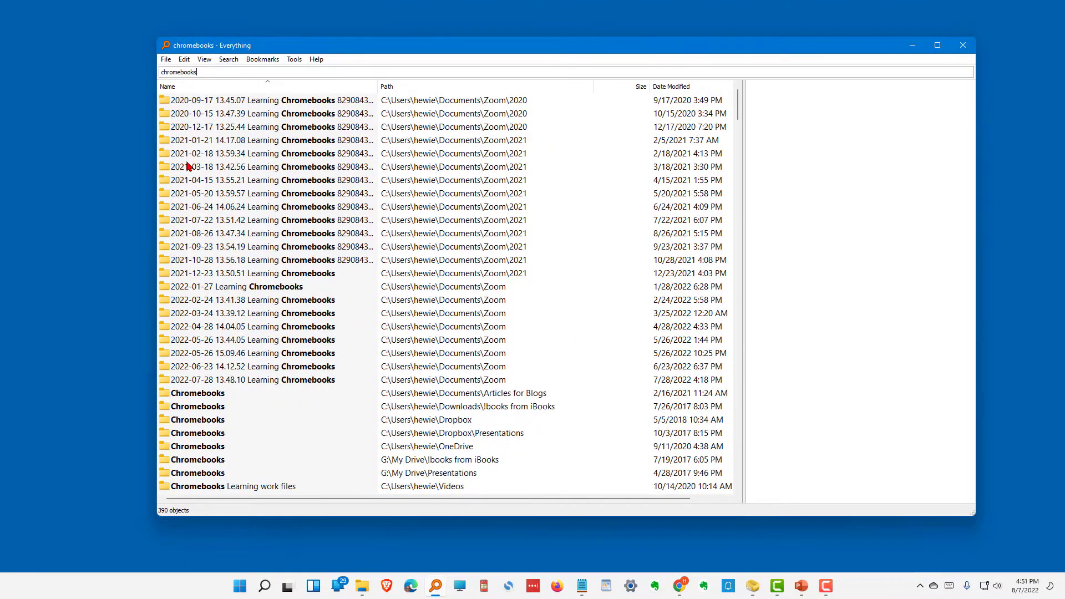
Step: Select a Learning Chromebooks folder, then select the chromebooks search text for replacing
{"action": "left_click", "coordinate": [188, 167]}
{"action": "scroll", "coordinate": [321, 251], "scroll_direction": "up", "scroll_amount": 15}
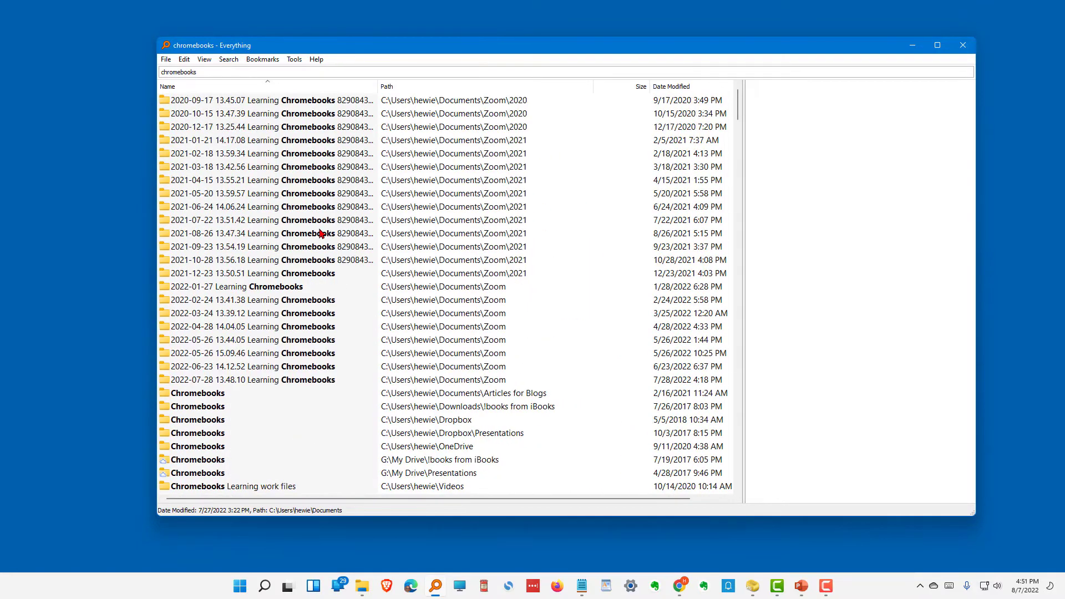
{"action": "left_click", "coordinate": [203, 72]}
Step: Search for 'g:' and scroll through the G: drive listing
{"action": "type", "text": "g:"}
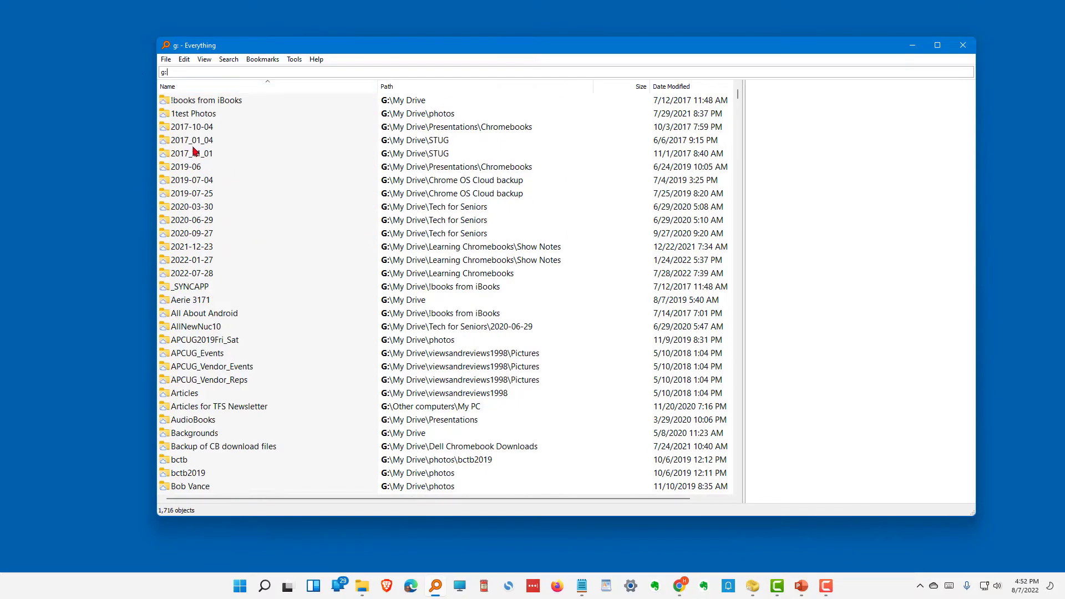
{"action": "scroll", "coordinate": [239, 288], "scroll_direction": "down", "scroll_amount": 20}
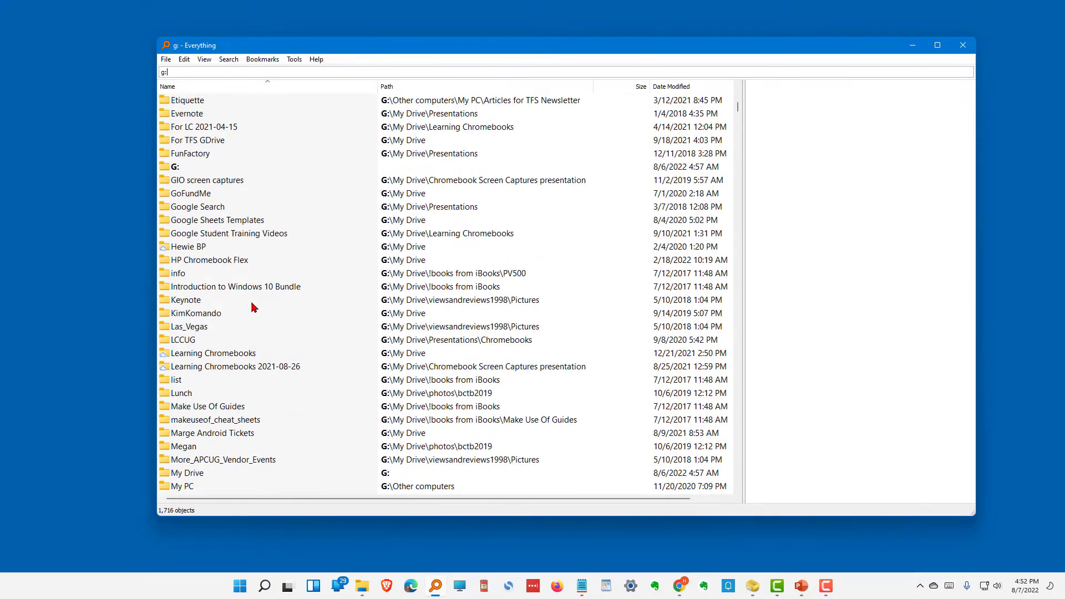
{"action": "scroll", "coordinate": [252, 315], "scroll_direction": "down", "scroll_amount": 20}
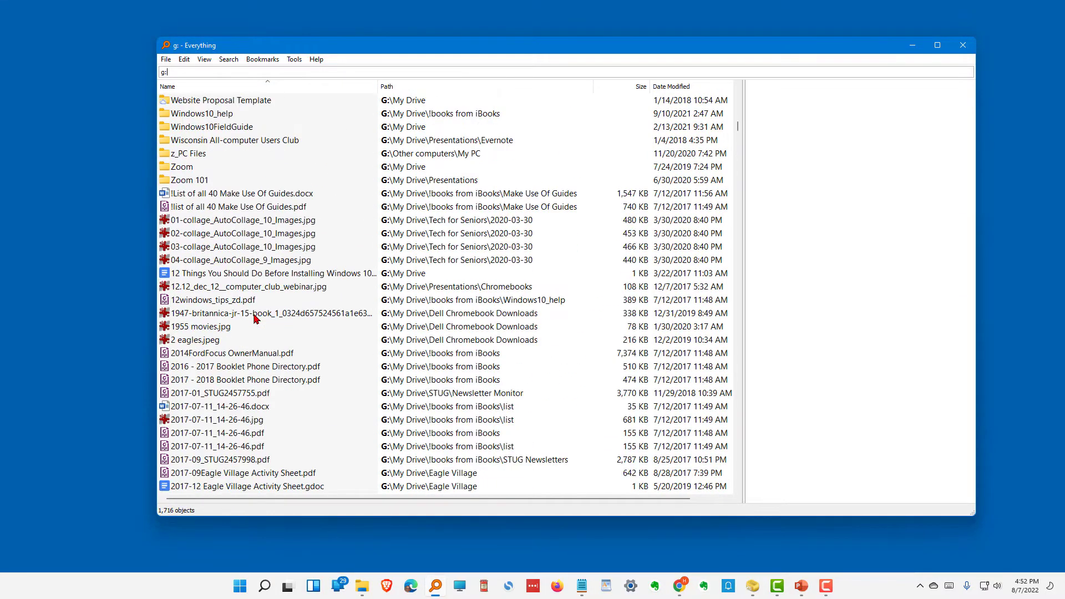
{"action": "scroll", "coordinate": [255, 317], "scroll_direction": "down", "scroll_amount": 15}
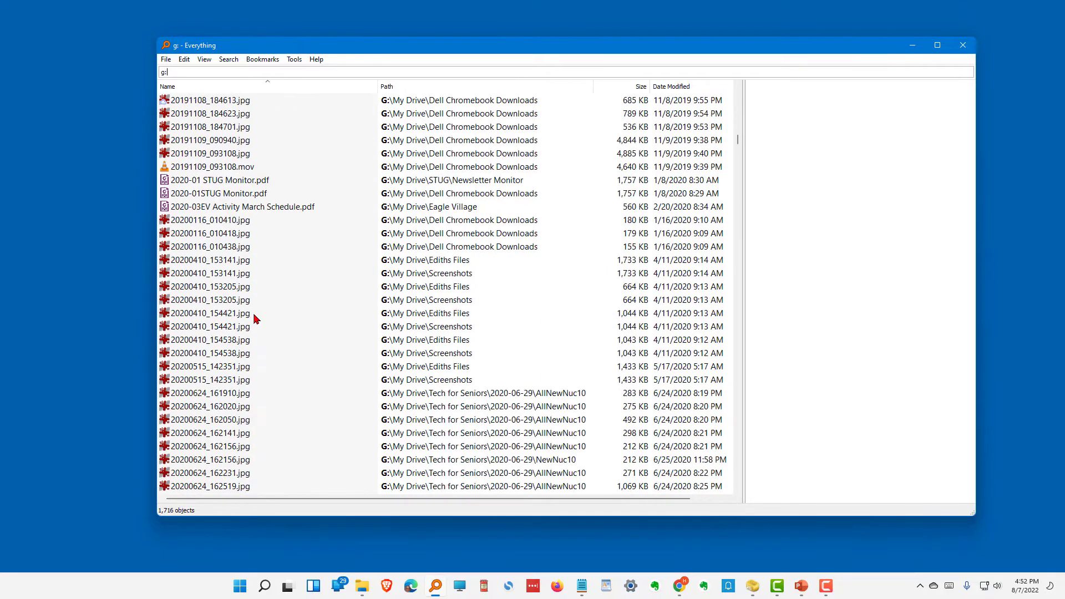
{"action": "scroll", "coordinate": [237, 263], "scroll_direction": "up", "scroll_amount": 6}
Step: Add 'screen' to the g: search and scroll through the 385 screen-related matches
{"action": "type", "text": "screen"}
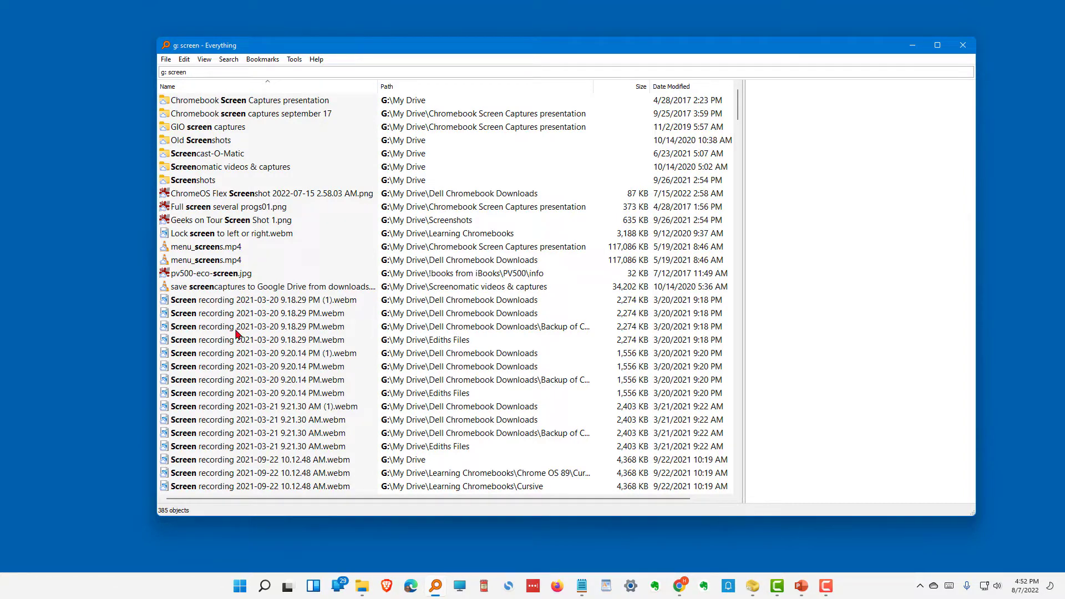
{"action": "scroll", "coordinate": [403, 280], "scroll_direction": "down", "scroll_amount": 10}
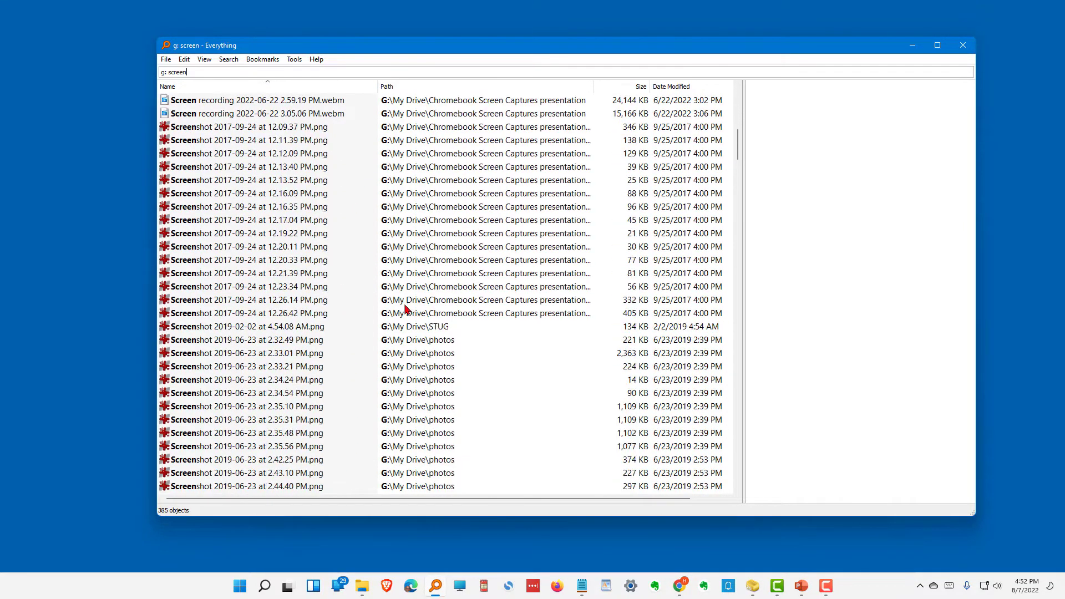
{"action": "scroll", "coordinate": [407, 311], "scroll_direction": "down", "scroll_amount": 18}
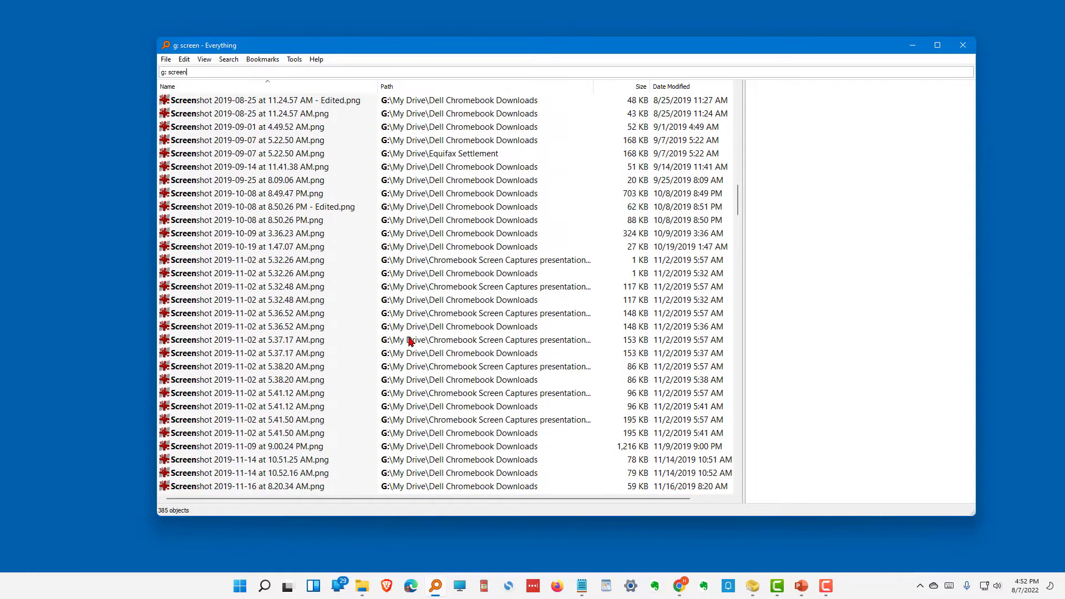
{"action": "scroll", "coordinate": [410, 341], "scroll_direction": "down", "scroll_amount": 20}
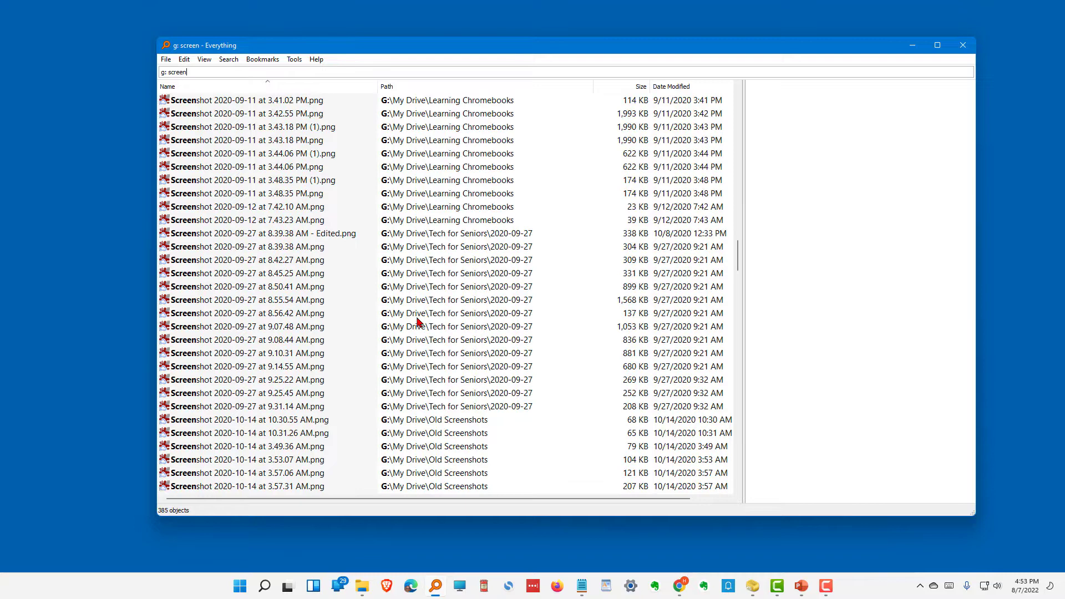
{"action": "scroll", "coordinate": [418, 321], "scroll_direction": "down", "scroll_amount": 20}
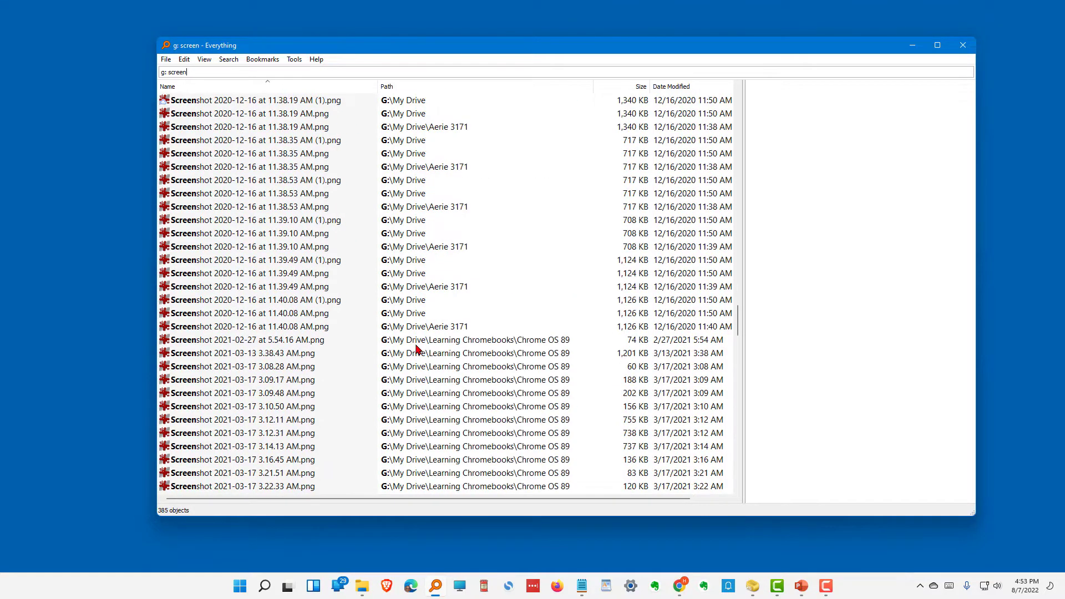
{"action": "scroll", "coordinate": [419, 348], "scroll_direction": "up", "scroll_amount": 20}
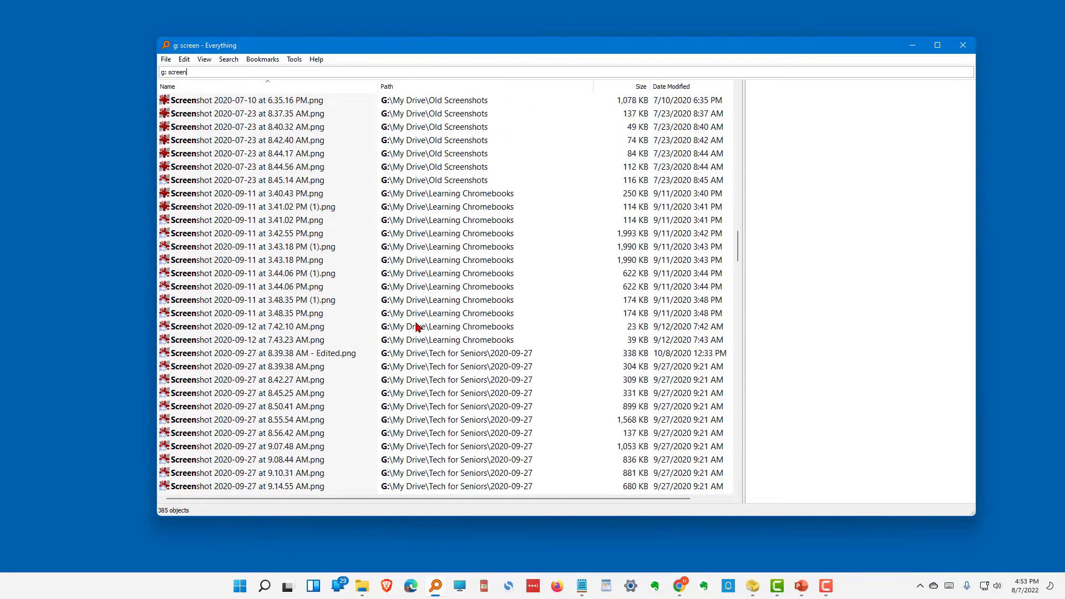
{"action": "scroll", "coordinate": [418, 326], "scroll_direction": "up", "scroll_amount": 20}
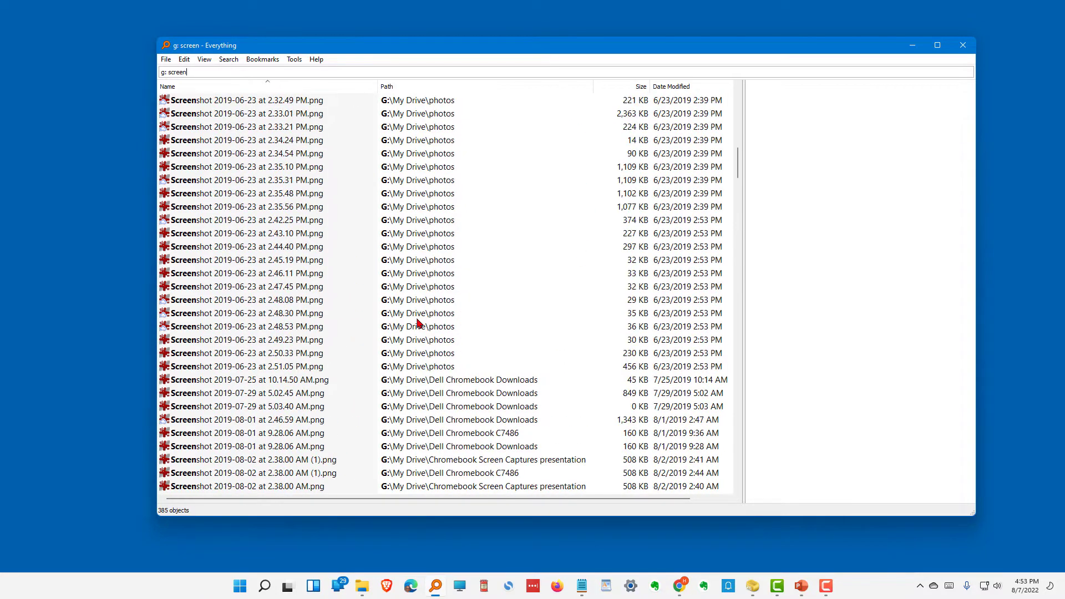
{"action": "scroll", "coordinate": [418, 322], "scroll_direction": "up", "scroll_amount": 9}
{"action": "scroll", "coordinate": [418, 322], "scroll_direction": "up", "scroll_amount": 11}
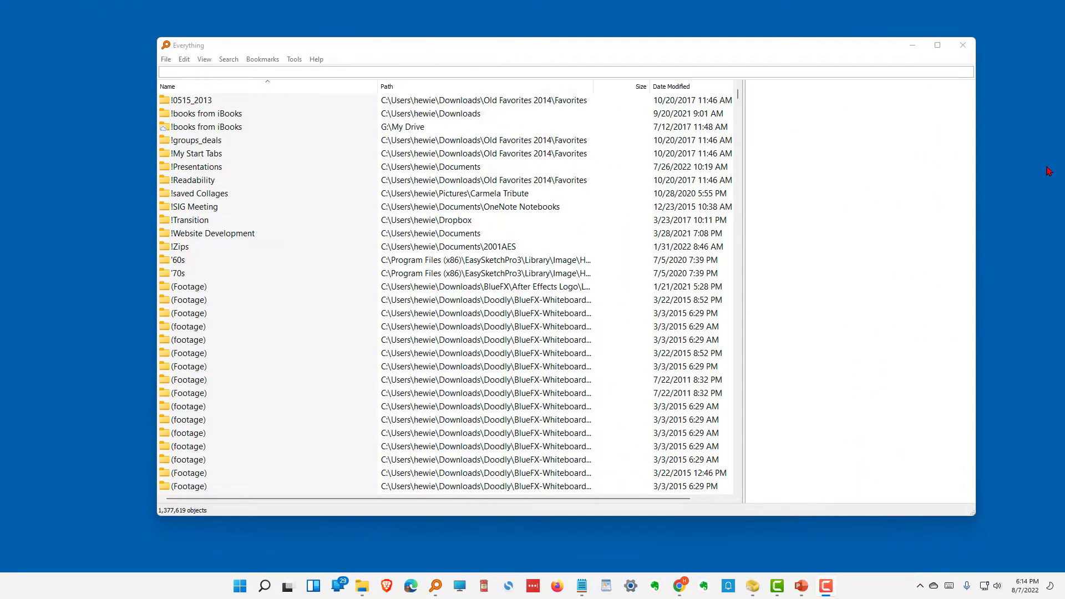
Step: Search for 'website of week' and scroll through the 109 matches
{"action": "left_click", "coordinate": [191, 72]}
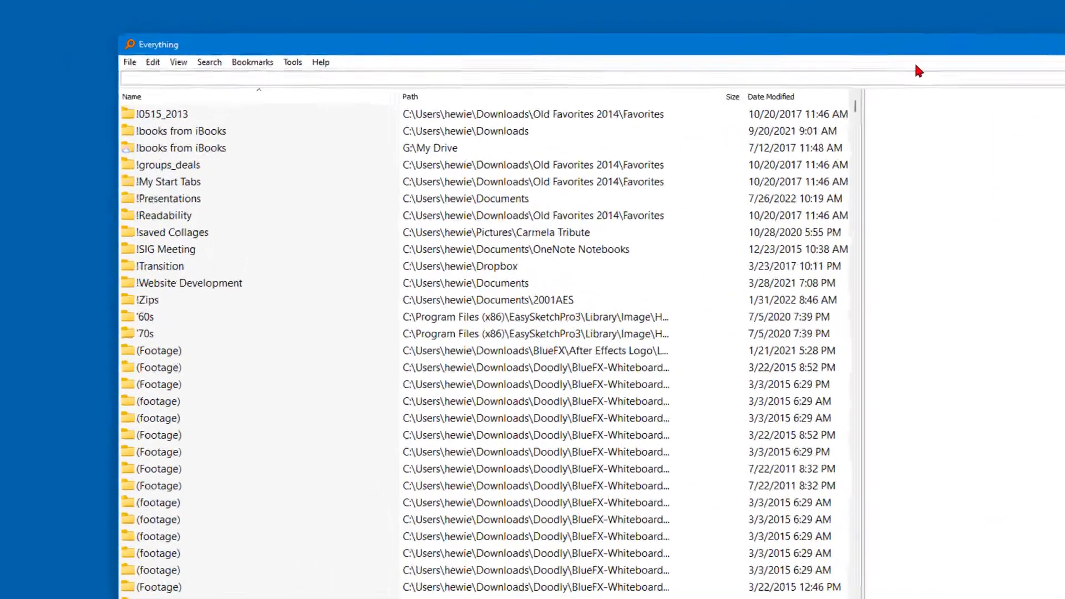
{"action": "type", "text": "web"}
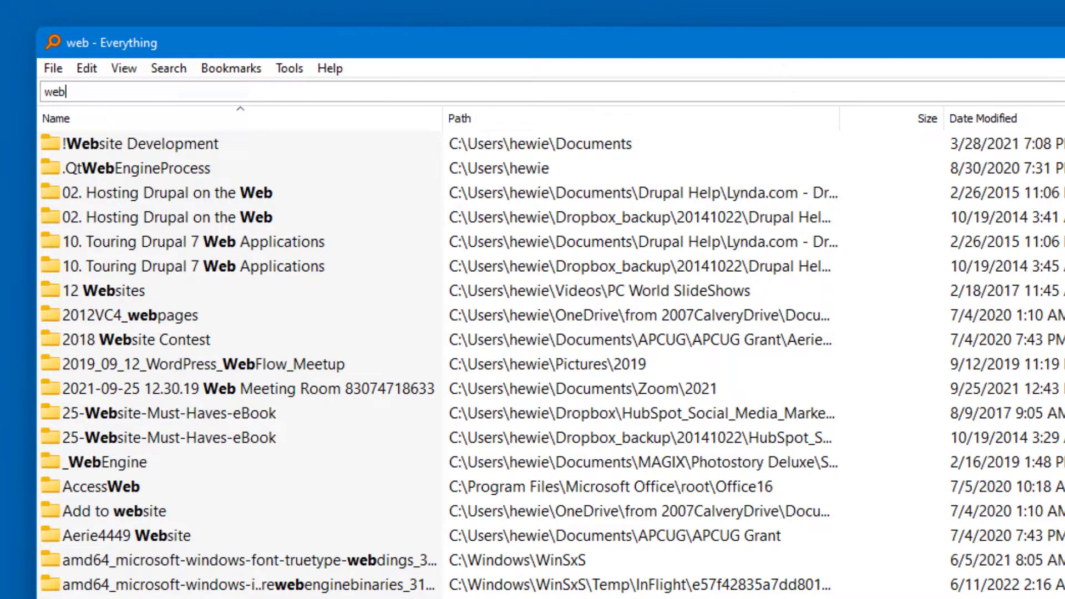
{"action": "type", "text": "si"}
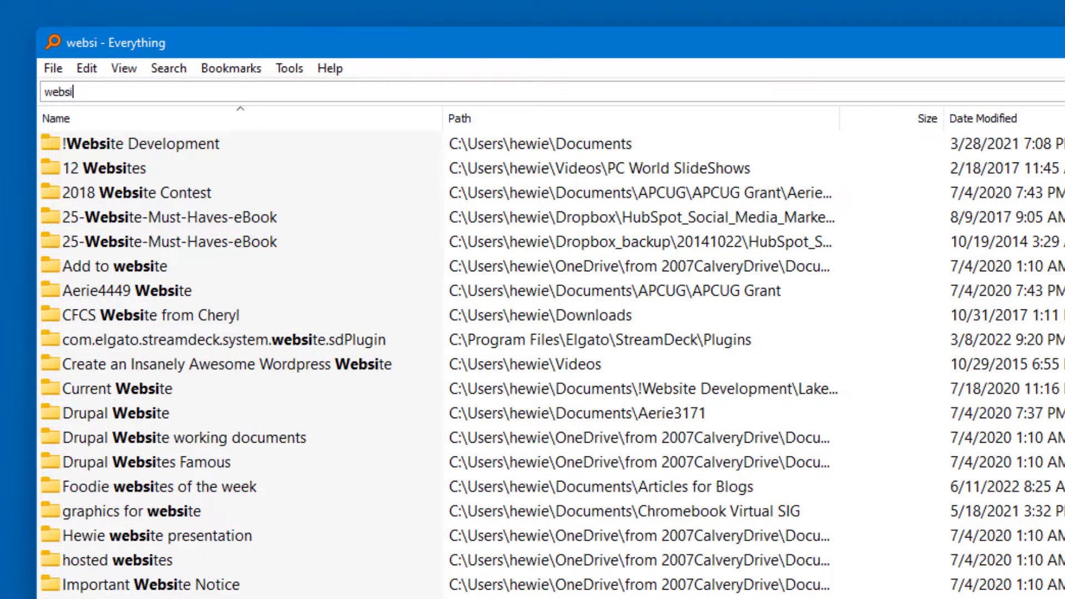
{"action": "type", "text": "te"}
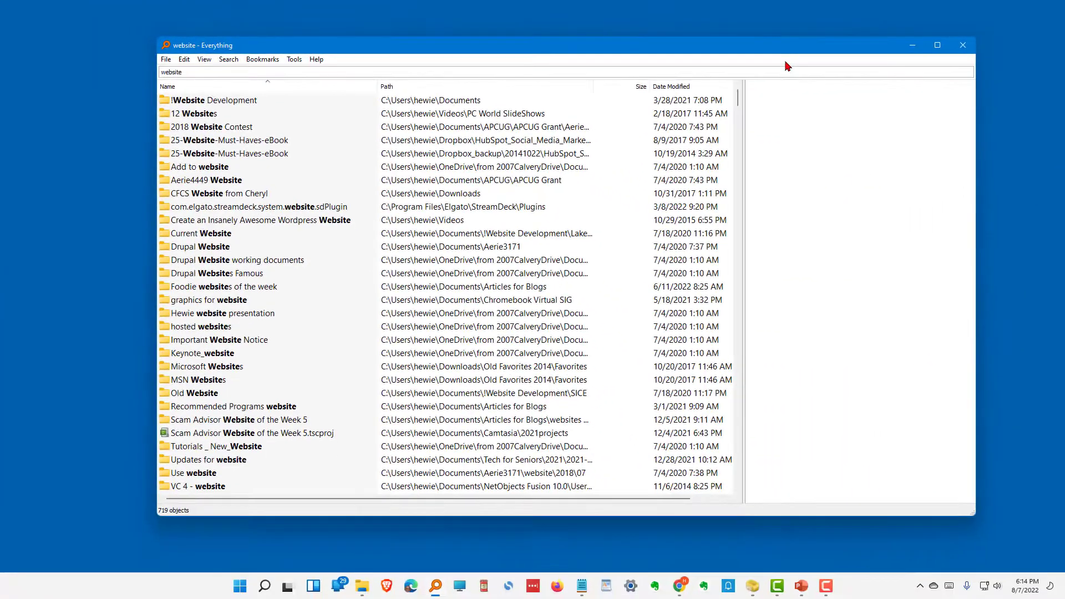
{"action": "type", "text": " of"}
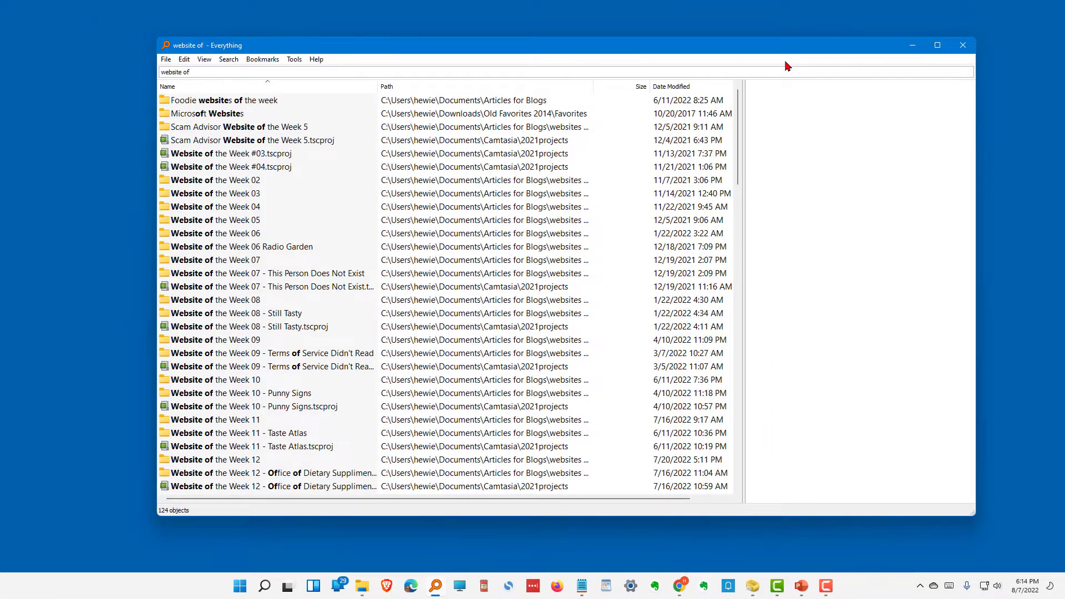
{"action": "type", "text": "week"}
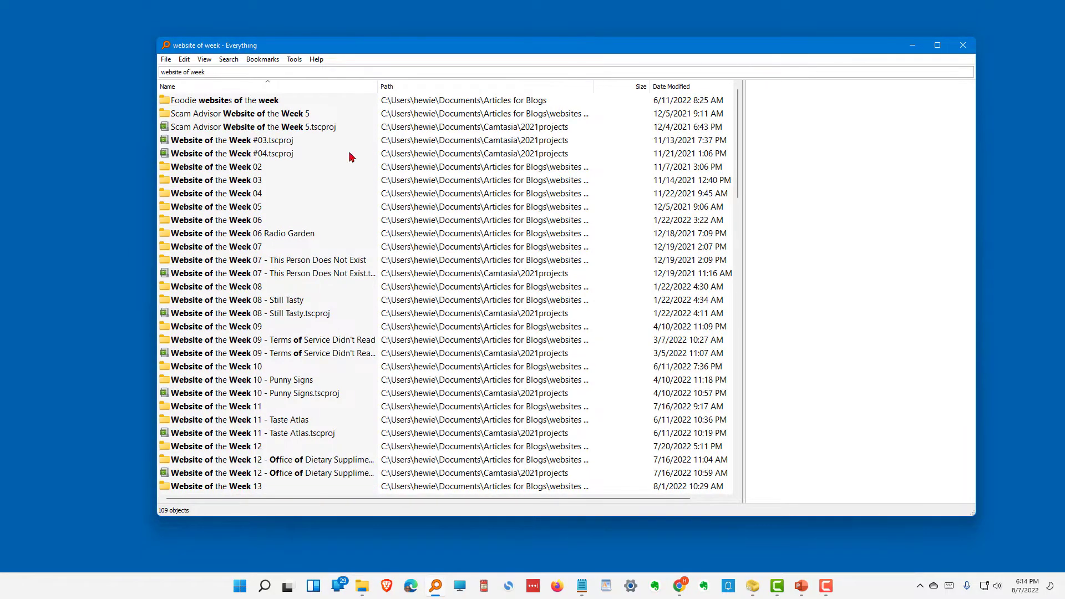
{"action": "scroll", "coordinate": [233, 261], "scroll_direction": "down", "scroll_amount": 3}
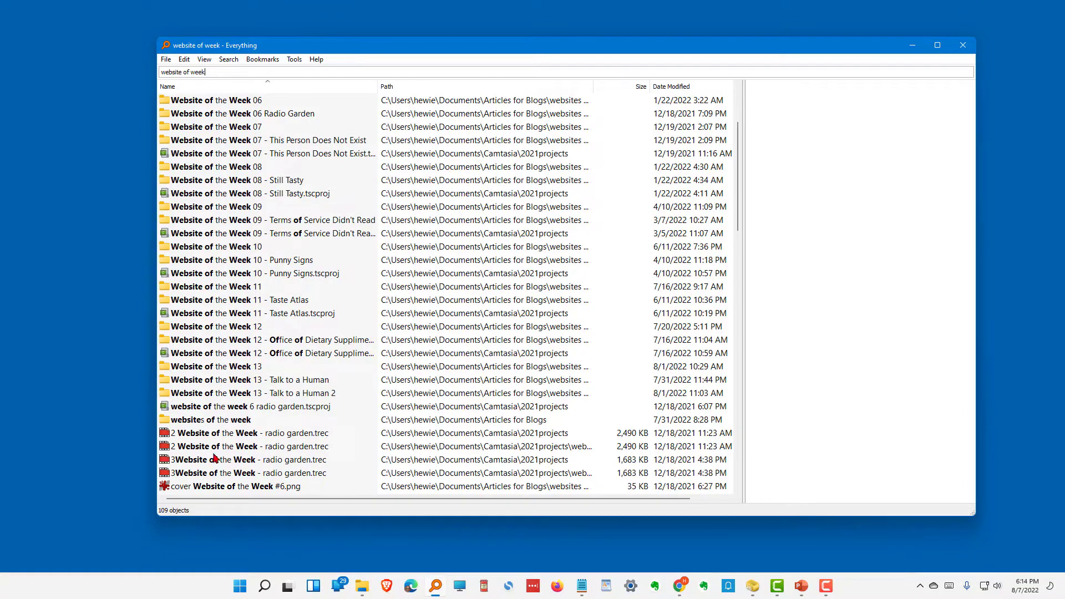
{"action": "scroll", "coordinate": [208, 433], "scroll_direction": "down", "scroll_amount": 1}
{"action": "scroll", "coordinate": [208, 434], "scroll_direction": "down", "scroll_amount": 1}
{"action": "scroll", "coordinate": [208, 433], "scroll_direction": "up", "scroll_amount": 1}
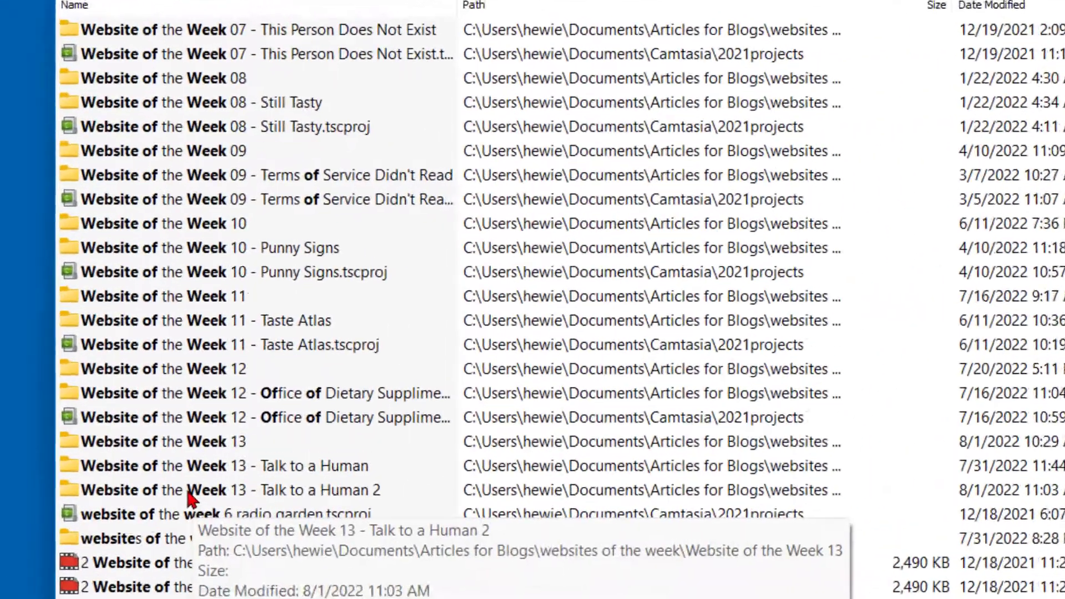
Step: Open the path of the 'Website of the Week 13 - Talk to a Human 2' folder
{"action": "left_click", "coordinate": [233, 353]}
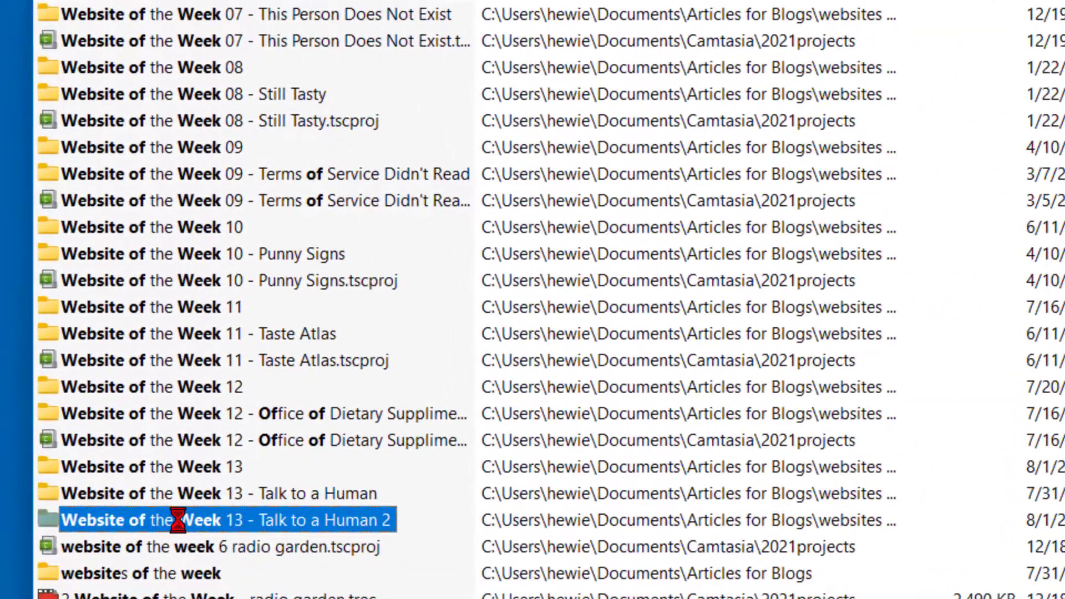
{"action": "right_click", "coordinate": [182, 527]}
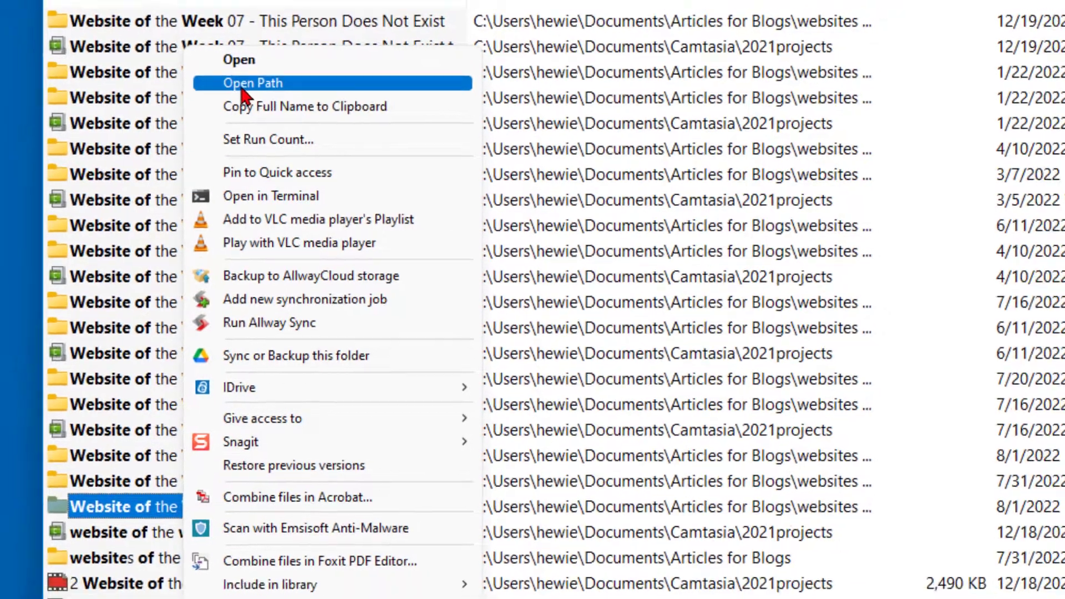
{"action": "left_click", "coordinate": [244, 79]}
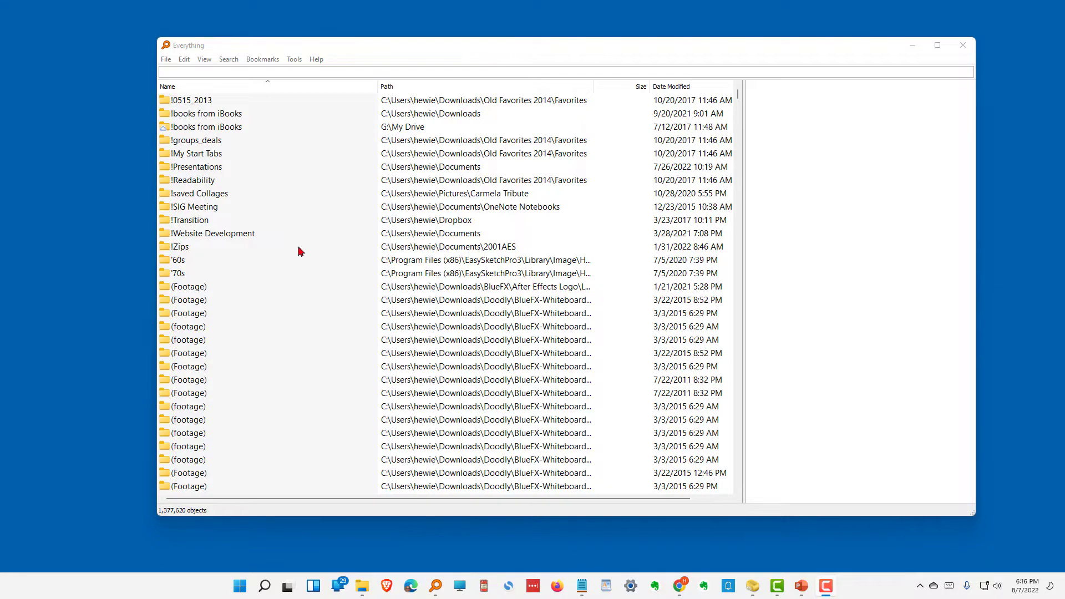
Step: Search for '*.pub' and scroll through the 328 Publisher files found
{"action": "left_click", "coordinate": [167, 70]}
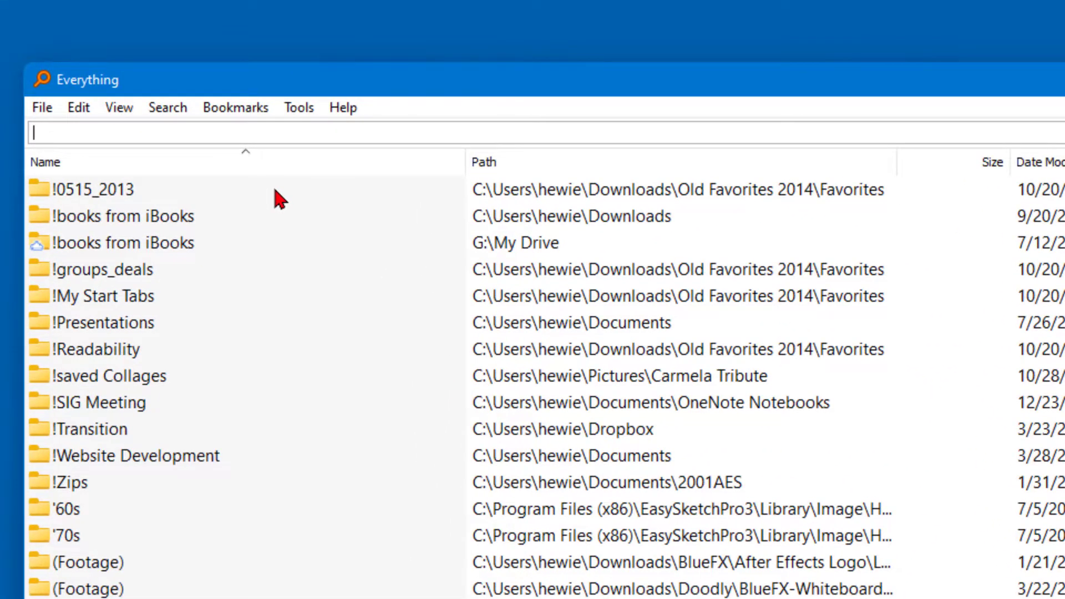
{"action": "type", "text": "*"}
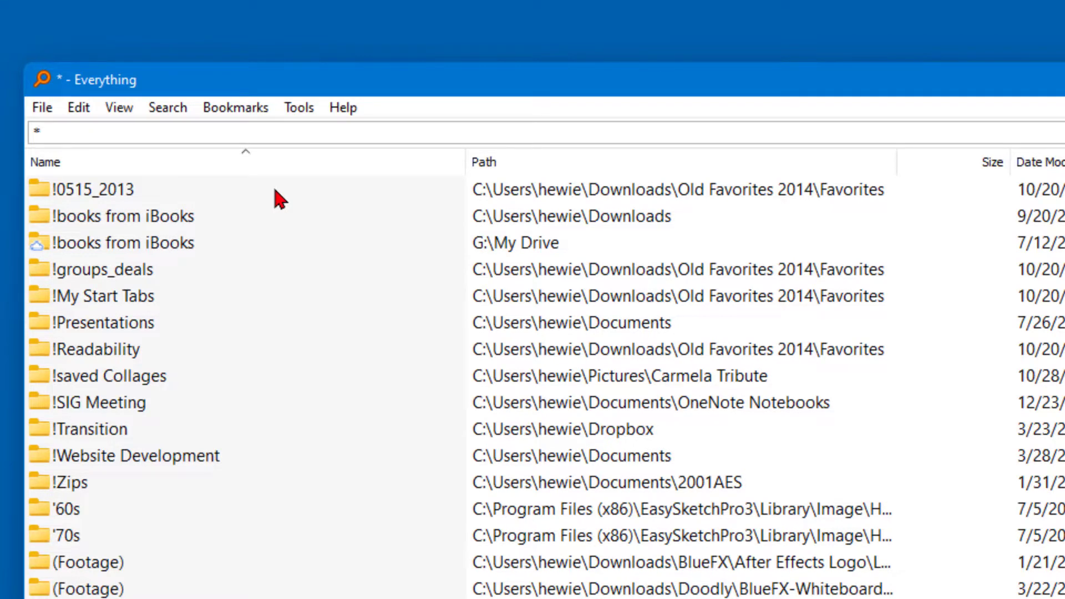
{"action": "type", "text": ".pu"}
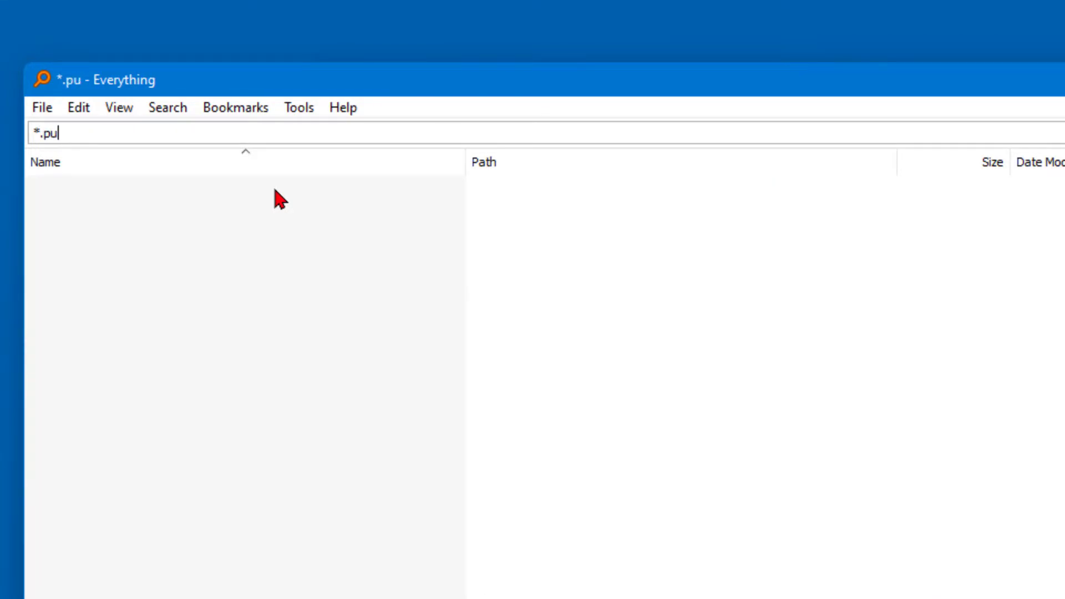
{"action": "type", "text": "b"}
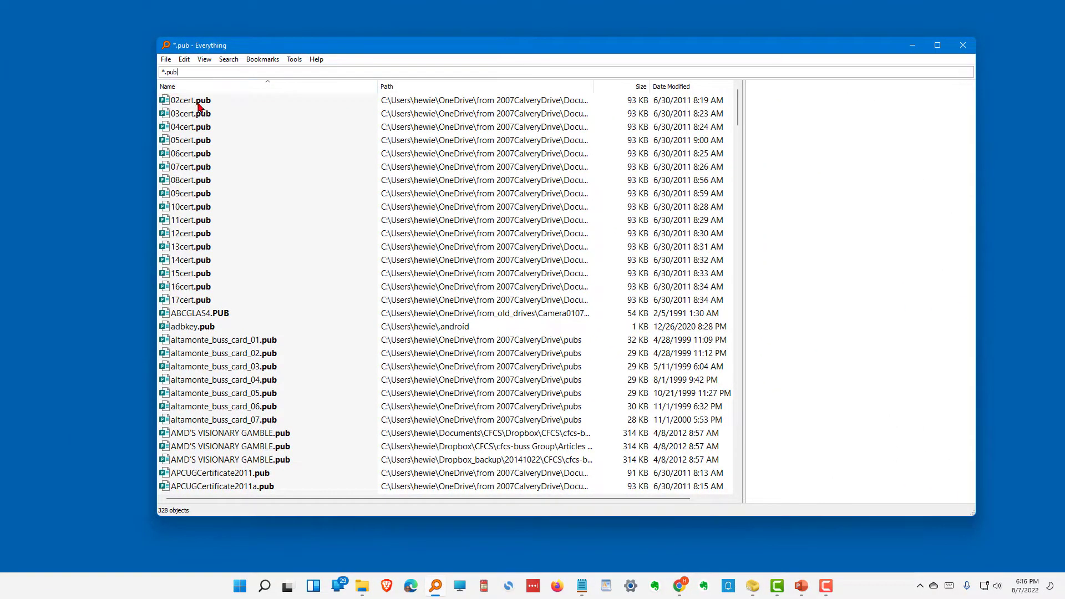
{"action": "scroll", "coordinate": [221, 224], "scroll_direction": "down", "scroll_amount": 7}
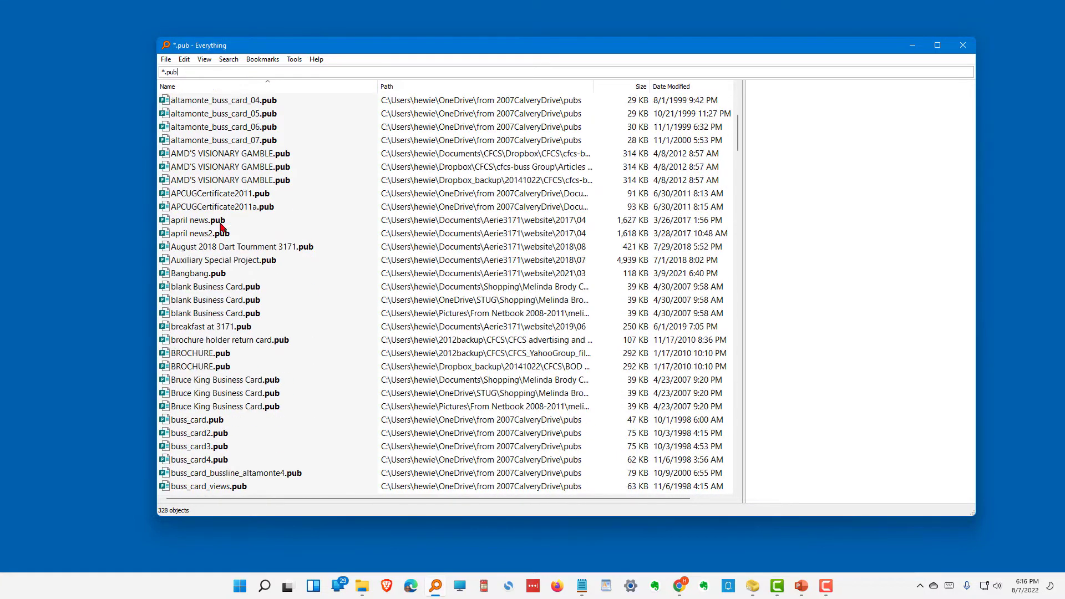
{"action": "scroll", "coordinate": [220, 224], "scroll_direction": "down", "scroll_amount": 3}
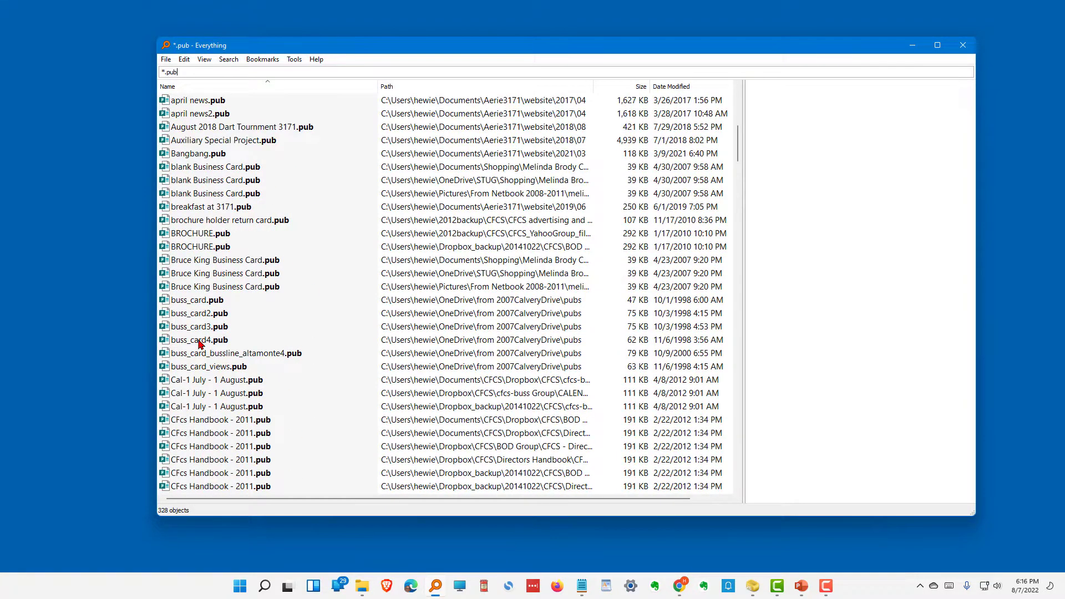
Step: Open the pubs folder containing buss_card4.pub in File Explorer and scroll through it
{"action": "left_click", "coordinate": [200, 341]}
{"action": "key", "text": "F2"}
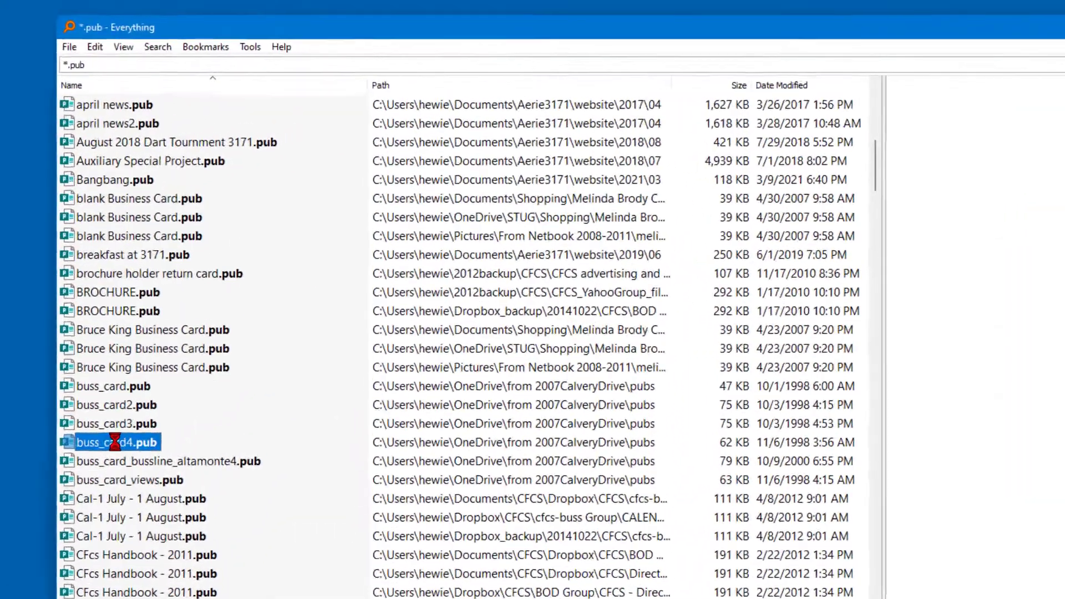
{"action": "right_click", "coordinate": [111, 442]}
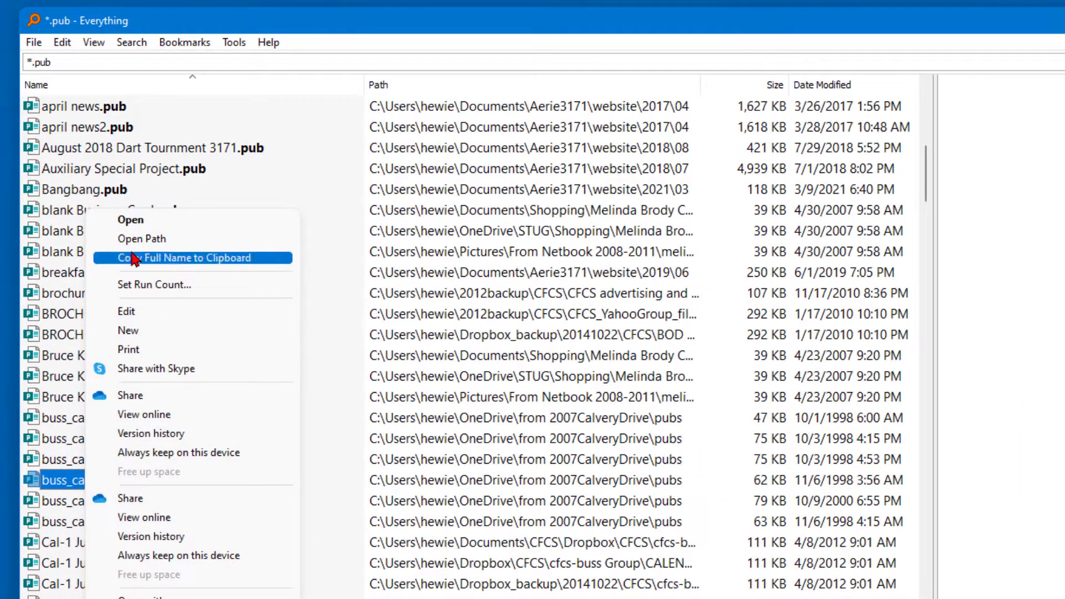
{"action": "left_click", "coordinate": [129, 238]}
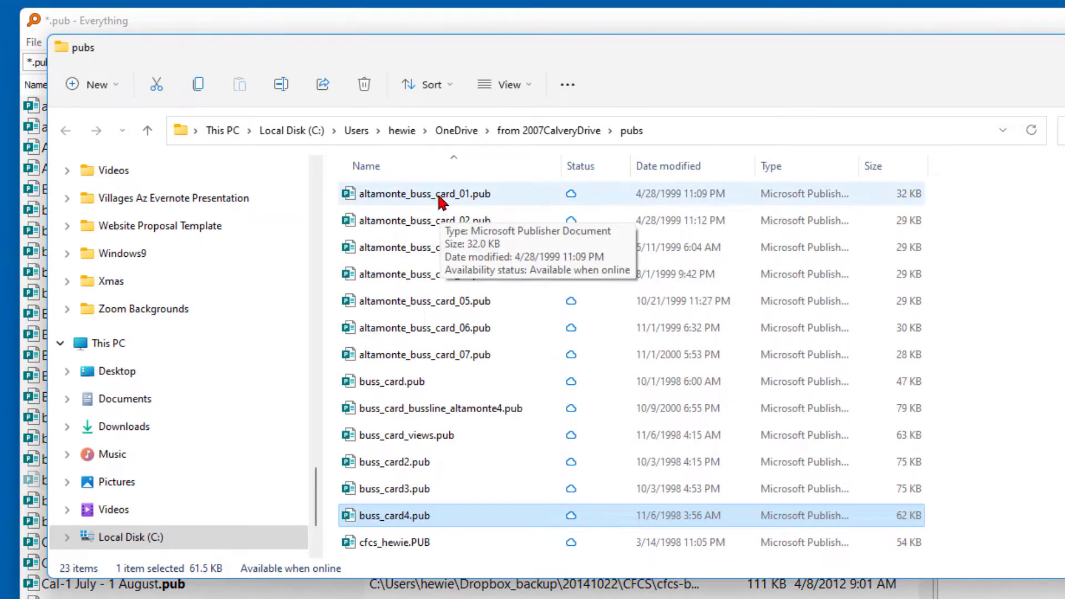
{"action": "scroll", "coordinate": [439, 196], "scroll_direction": "down", "scroll_amount": 3}
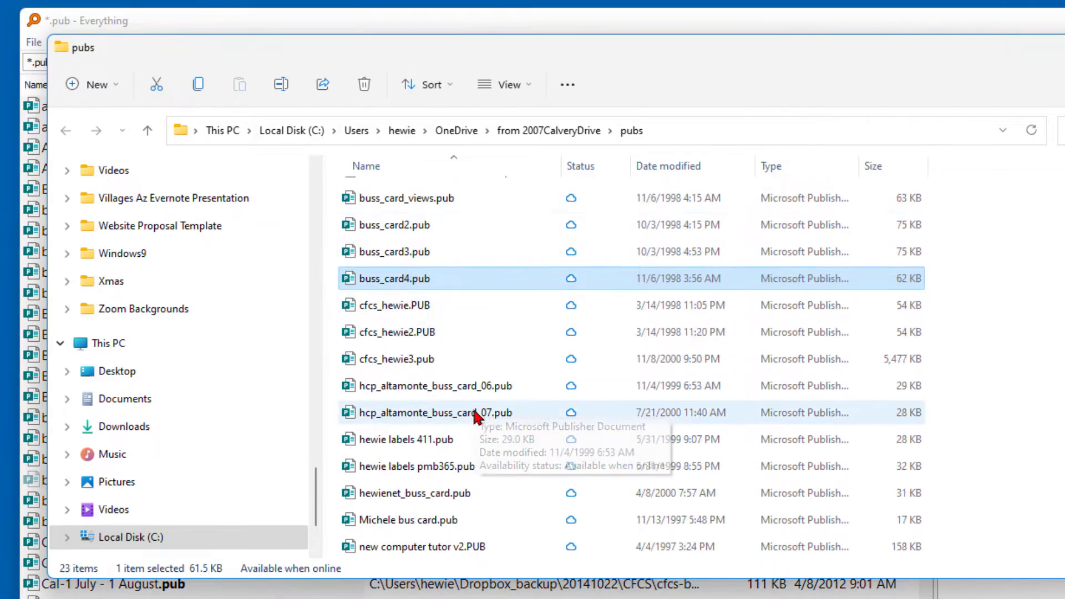
{"action": "scroll", "coordinate": [483, 460], "scroll_direction": "up", "scroll_amount": 3}
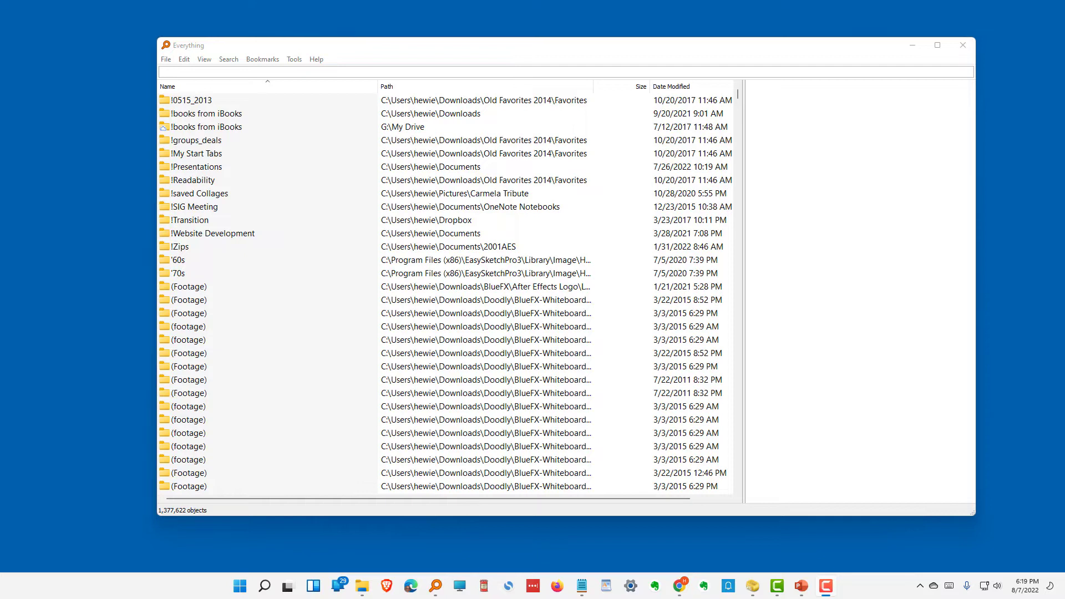
Step: Bring up the voidtools 'Installing Everything' page in Chrome and mark its main content for capture
{"action": "left_click", "coordinate": [680, 584]}
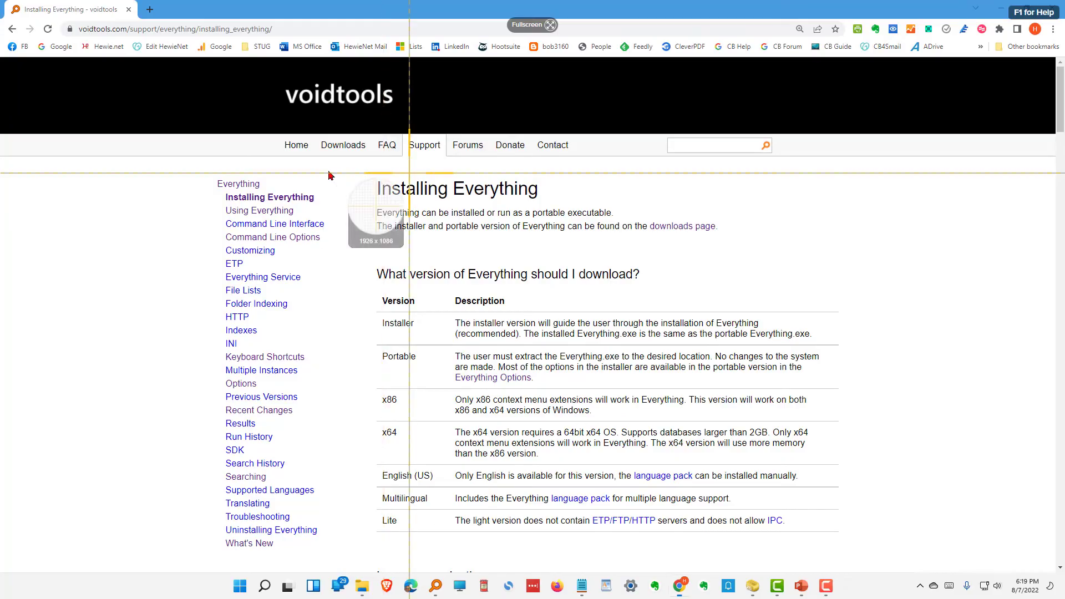
{"action": "left_click_drag", "start_coordinate": [355, 170], "coordinate": [832, 555]}
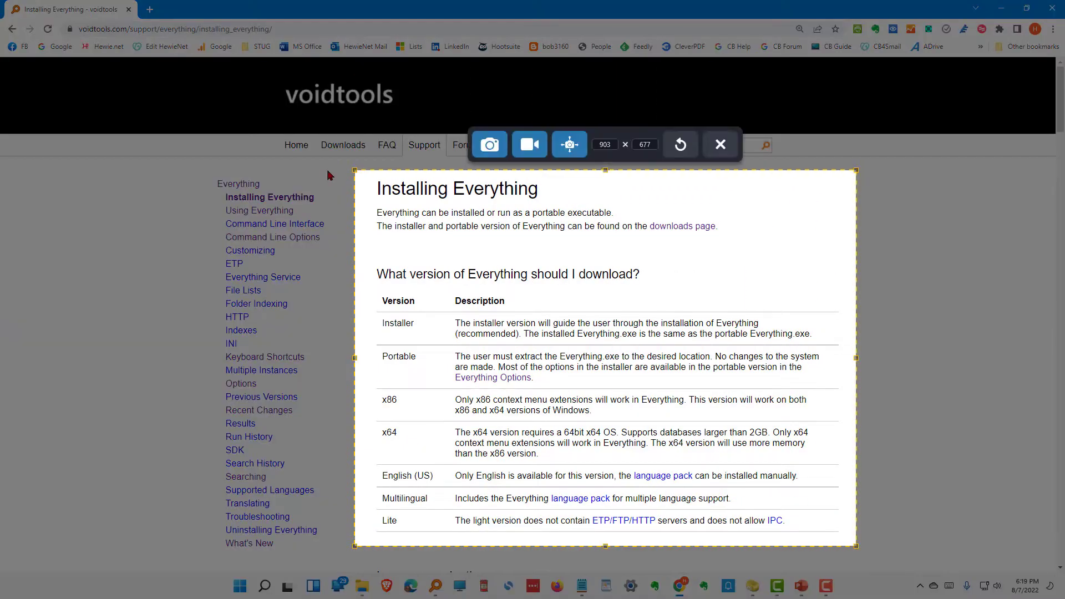
Step: Capture the marked Installing Everything area, save it as JPEG 'test number 1', and close Snagit Editor
{"action": "left_click", "coordinate": [489, 145]}
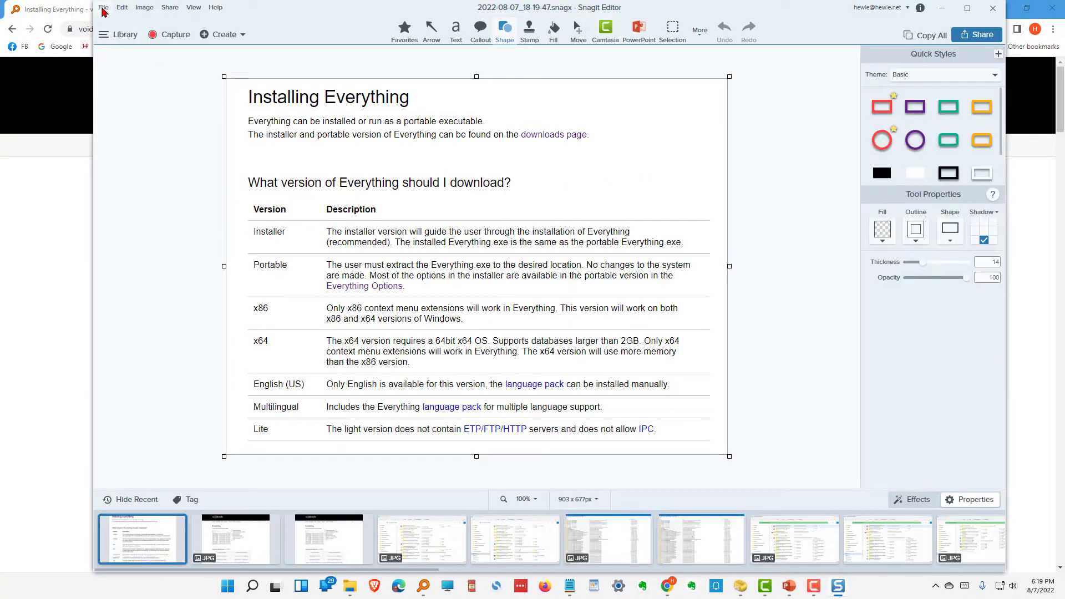
{"action": "left_click", "coordinate": [103, 8]}
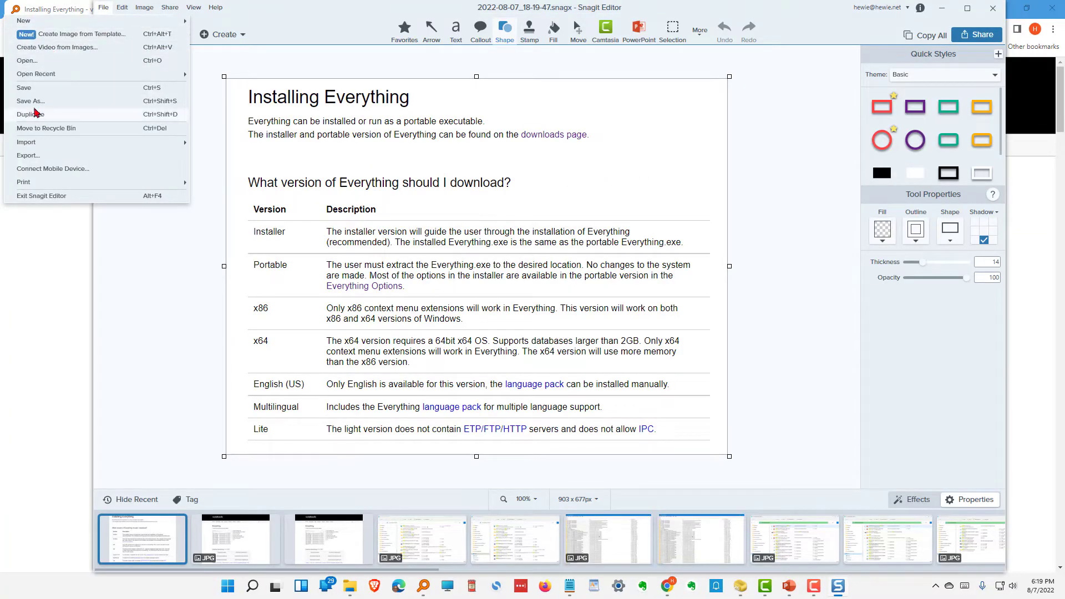
{"action": "left_click", "coordinate": [34, 102]}
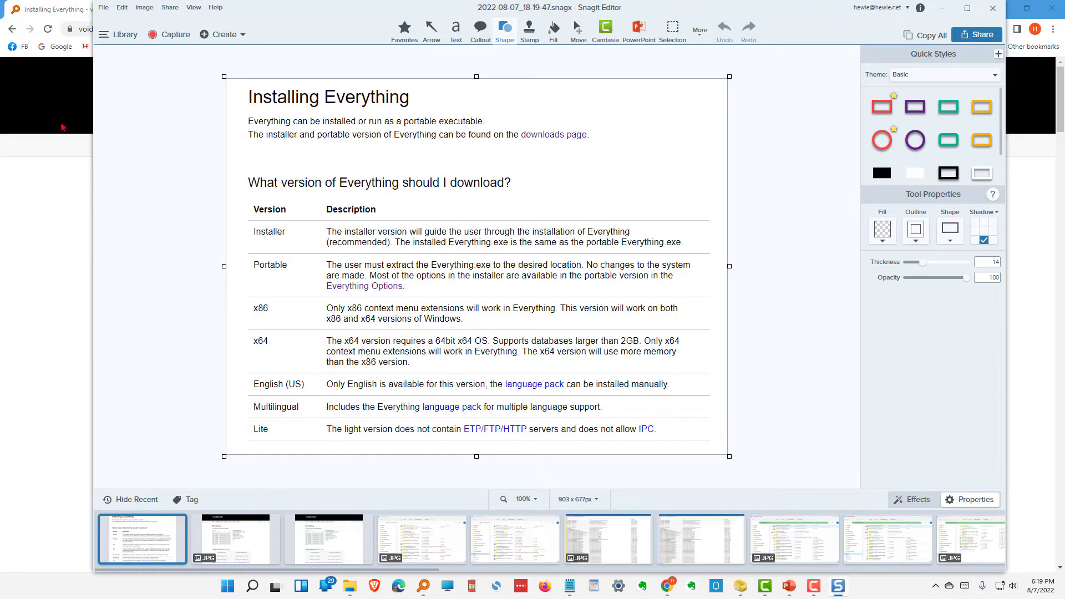
{"action": "type", "text": "test number 1"}
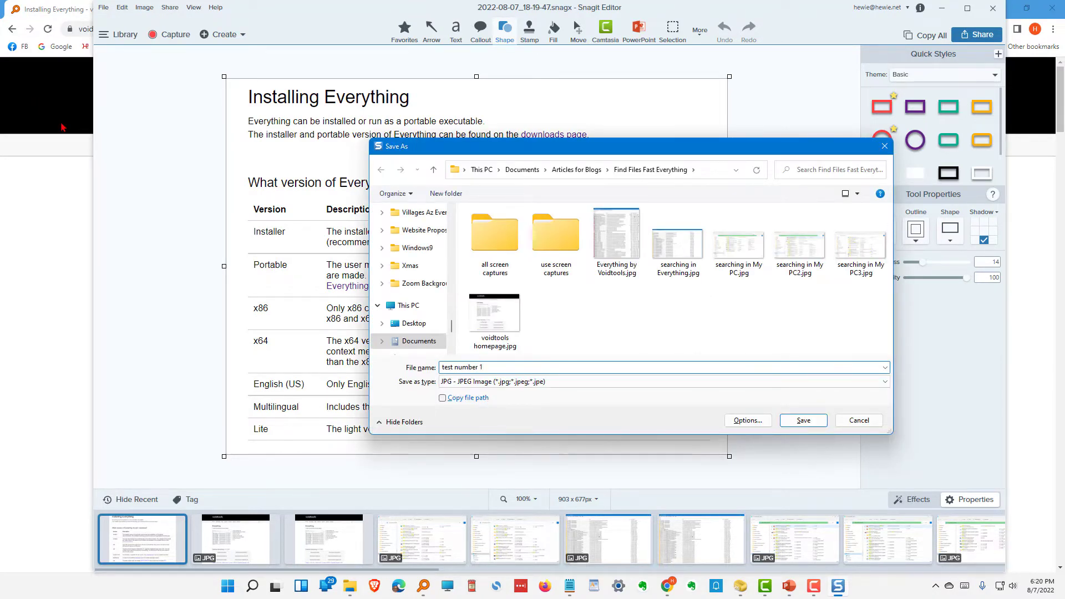
{"action": "left_click", "coordinate": [803, 420]}
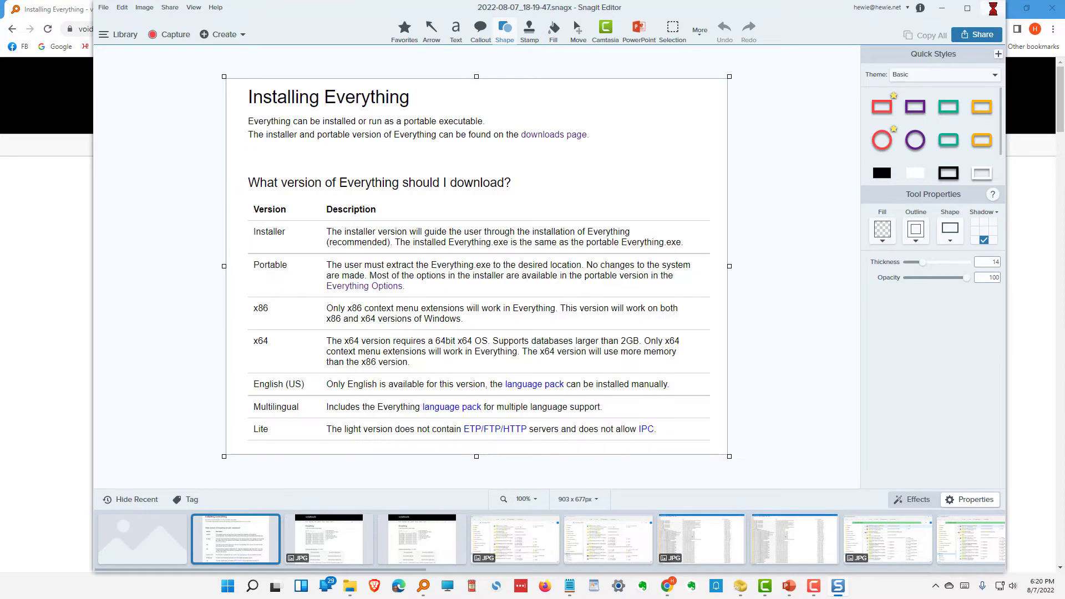
{"action": "left_click", "coordinate": [994, 9]}
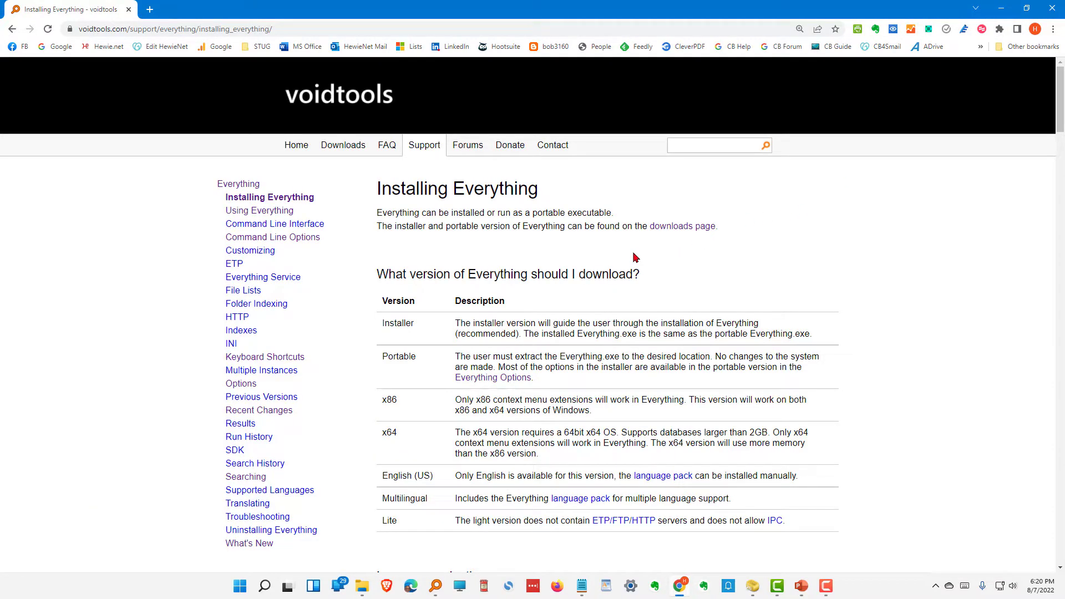
Step: Minimize Chrome, filter Everything to Picture files, and sort by Date Modified newest first
{"action": "left_click", "coordinate": [1000, 11]}
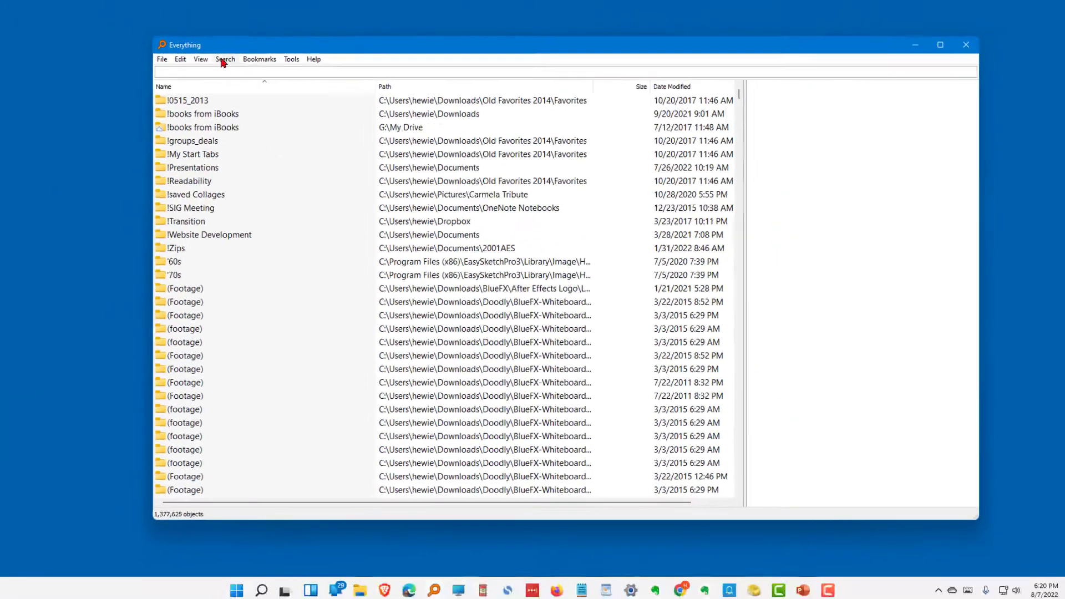
{"action": "left_click", "coordinate": [176, 57]}
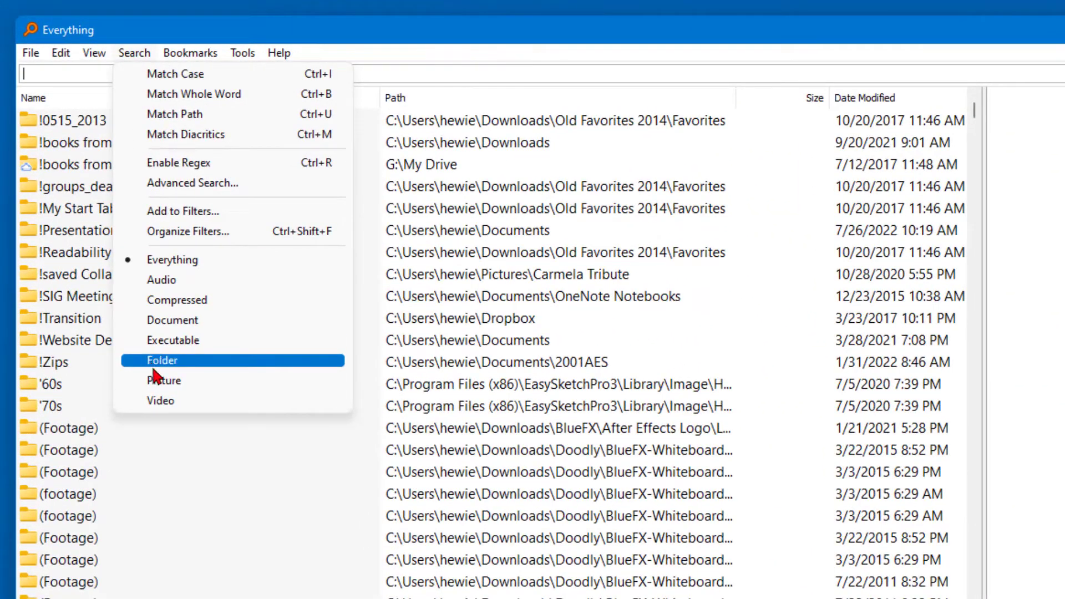
{"action": "left_click", "coordinate": [173, 382]}
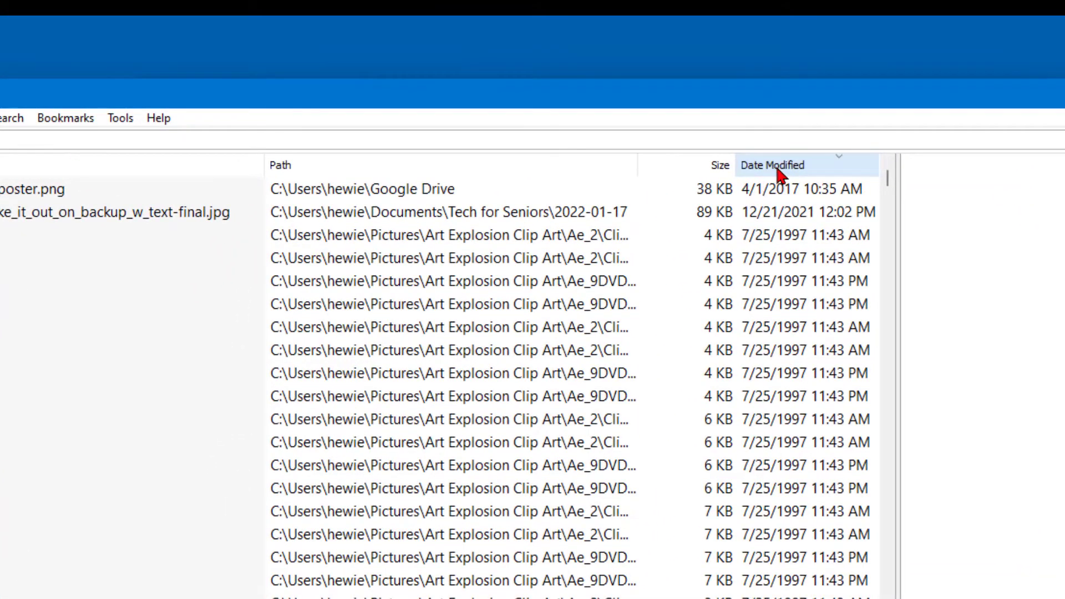
{"action": "left_click", "coordinate": [778, 172]}
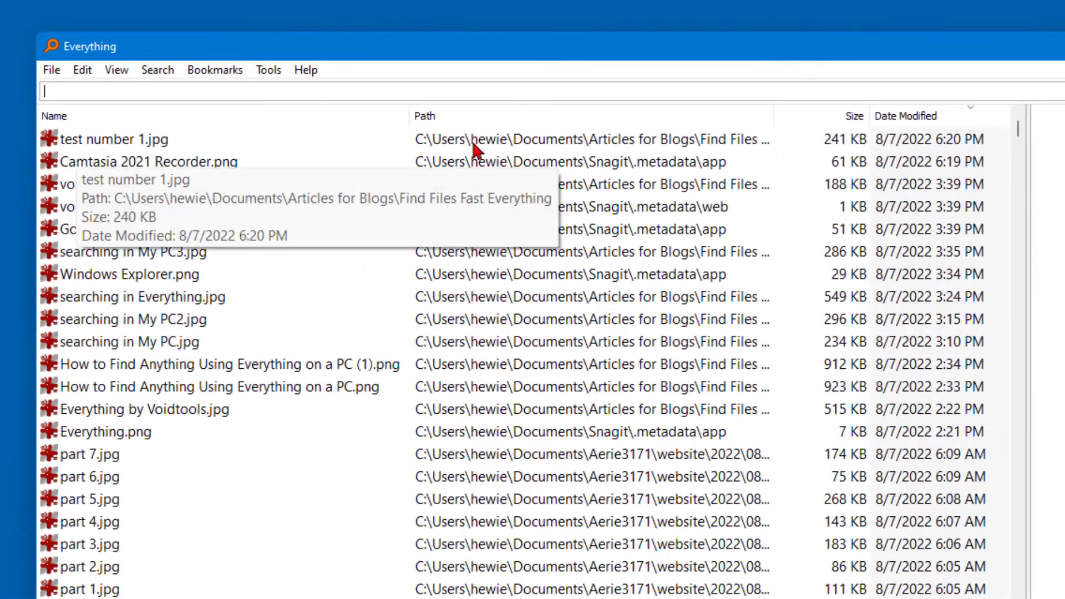
Step: Select test number 1.jpg and open its containing folder with Open Path
{"action": "left_click", "coordinate": [126, 142]}
{"action": "key", "text": "F2"}
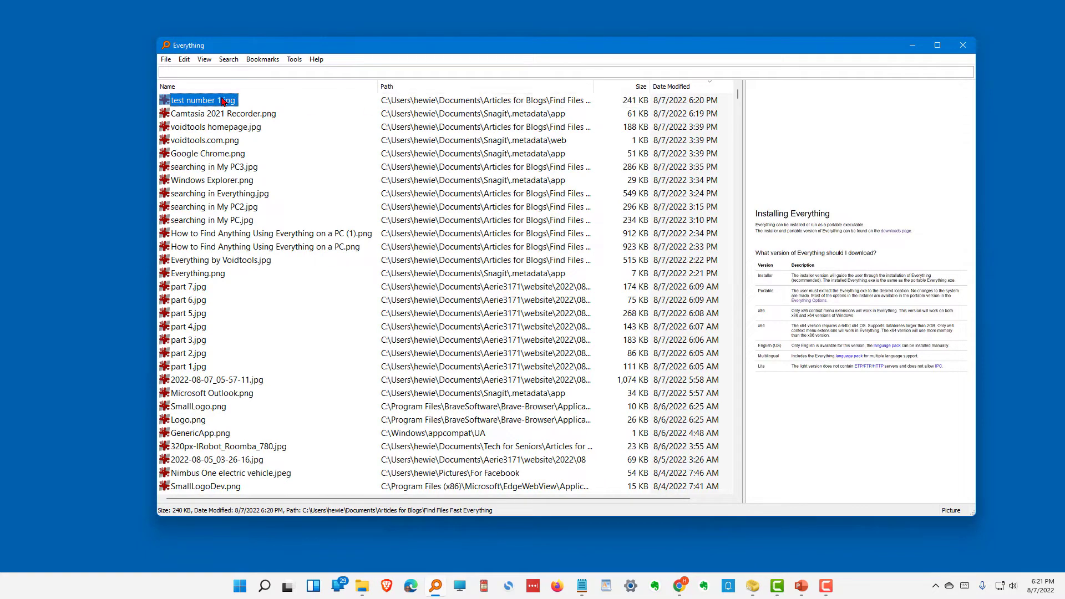
{"action": "right_click", "coordinate": [222, 138]}
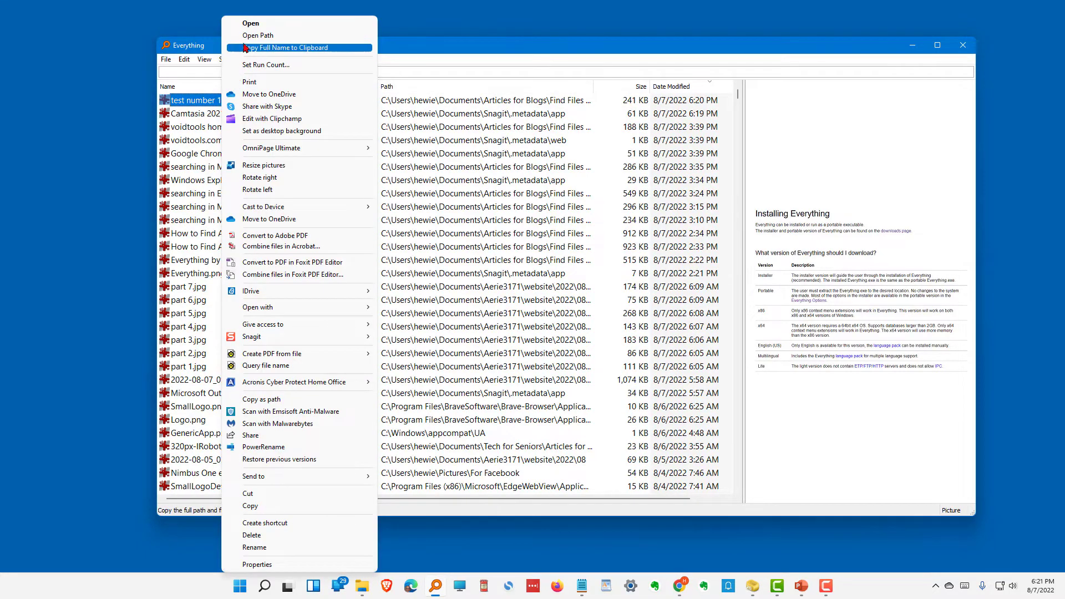
{"action": "left_click", "coordinate": [245, 37]}
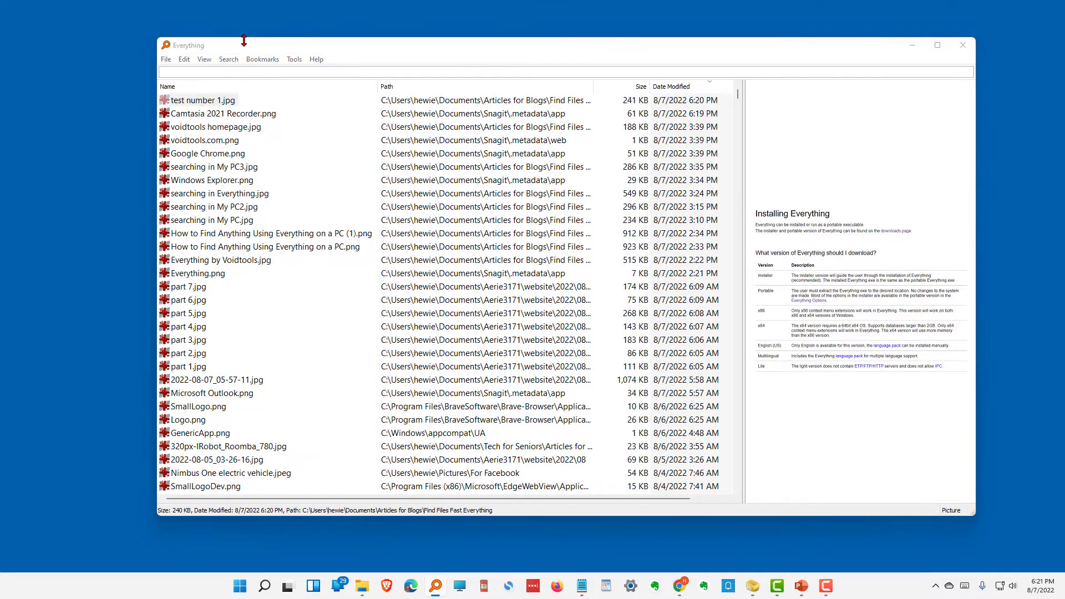